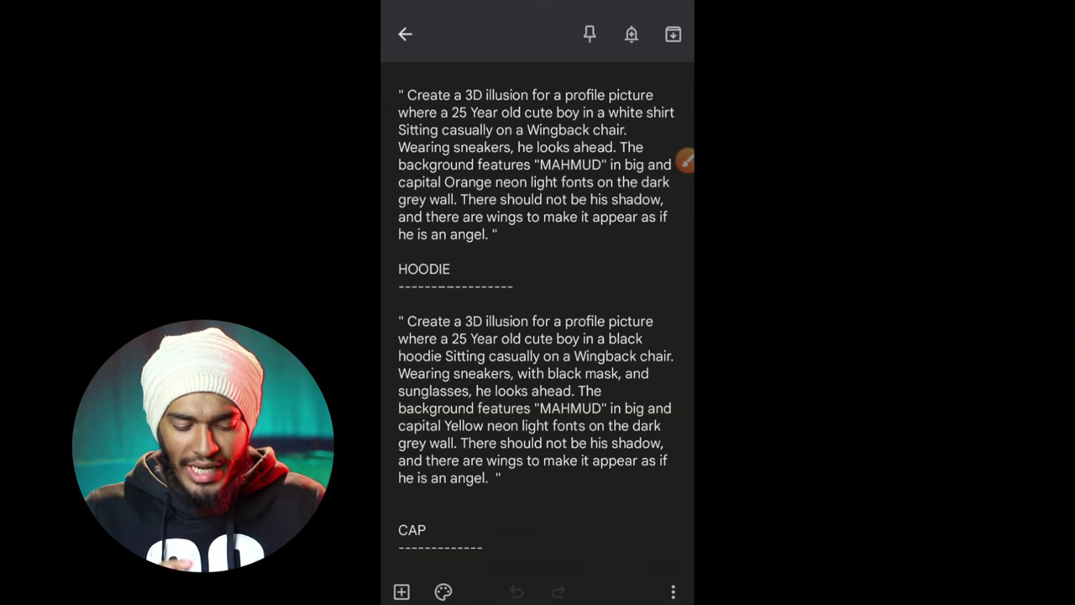
Scroll down the YouTube description and highlight the Boy Prompts text.
{"action": "scroll", "coordinate": [537, 336], "scroll_direction": "down", "scroll_amount": 5}
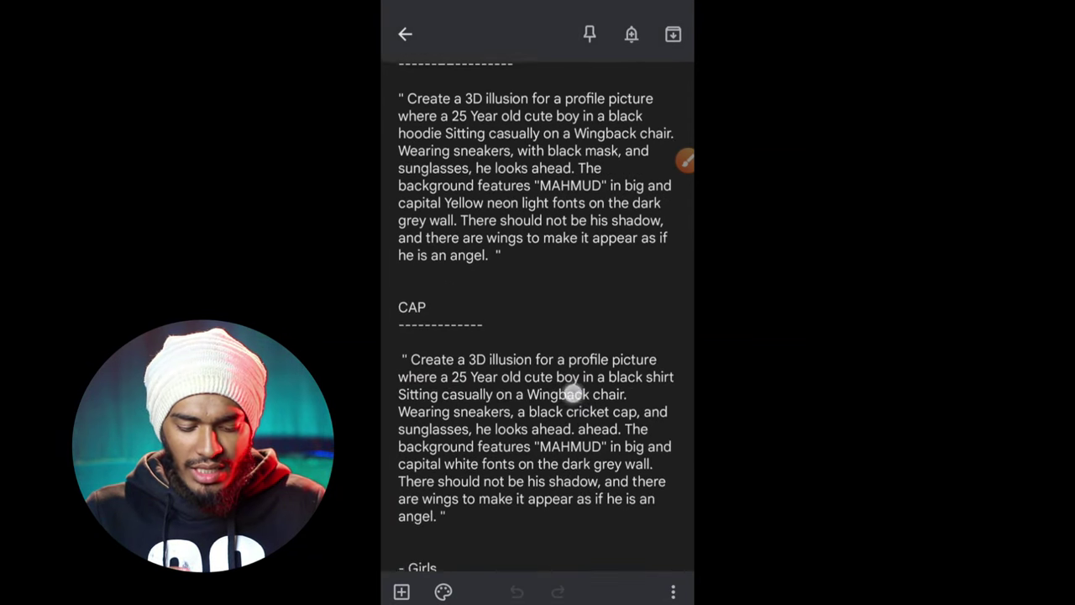
{"action": "scroll", "coordinate": [588, 395], "scroll_direction": "down", "scroll_amount": 10}
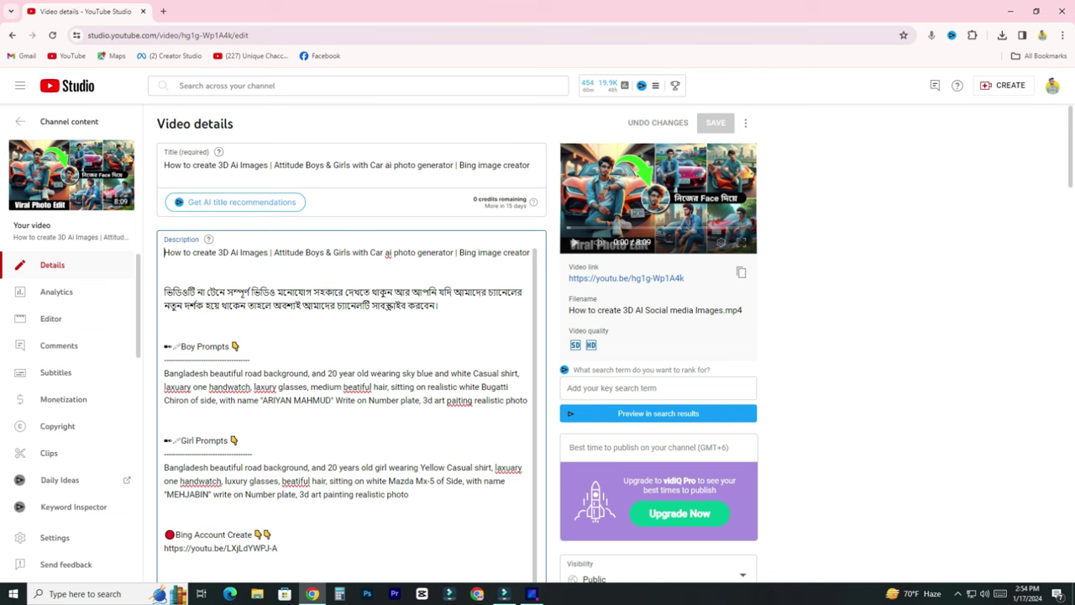
{"action": "left_click_drag", "start_coordinate": [163, 346], "coordinate": [528, 401]}
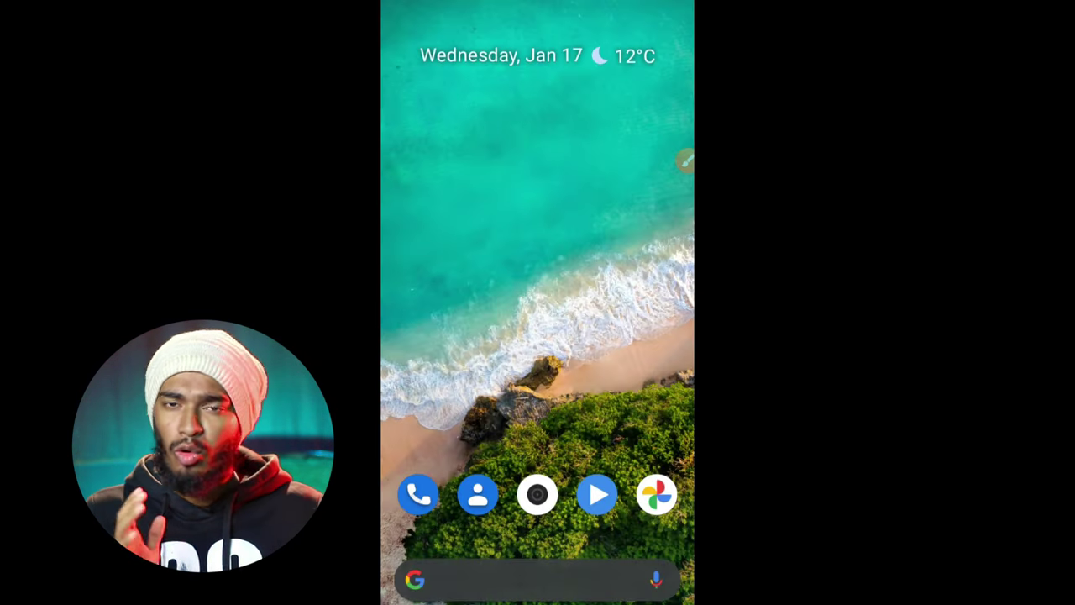
Search Google for 'bing image creator' and open the Bing Image Creator result.
{"action": "left_click", "coordinate": [537, 579]}
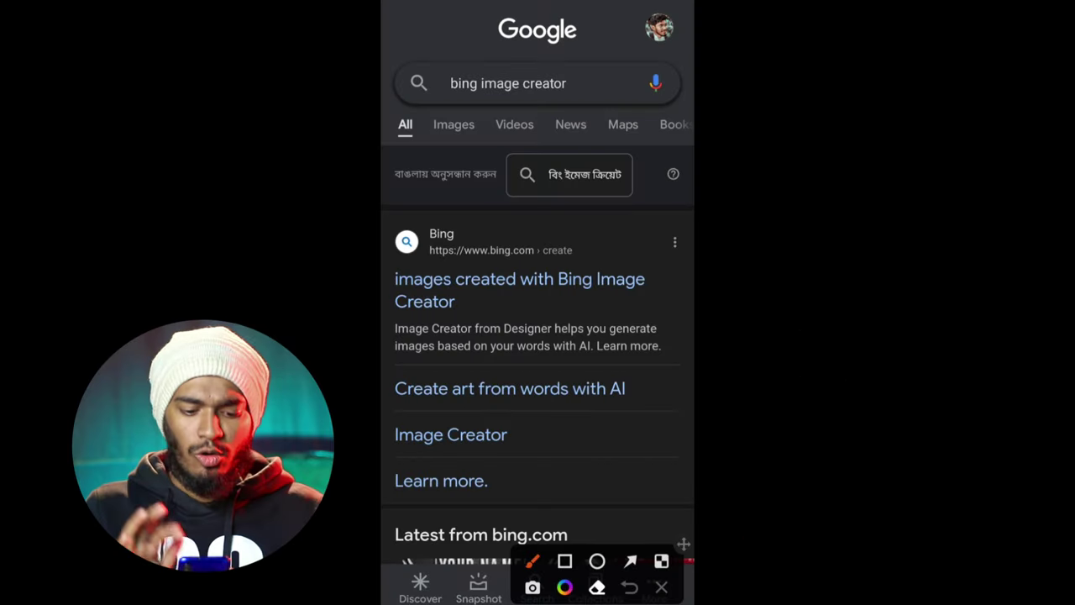
{"action": "left_click_drag", "start_coordinate": [388, 308], "coordinate": [527, 363]}
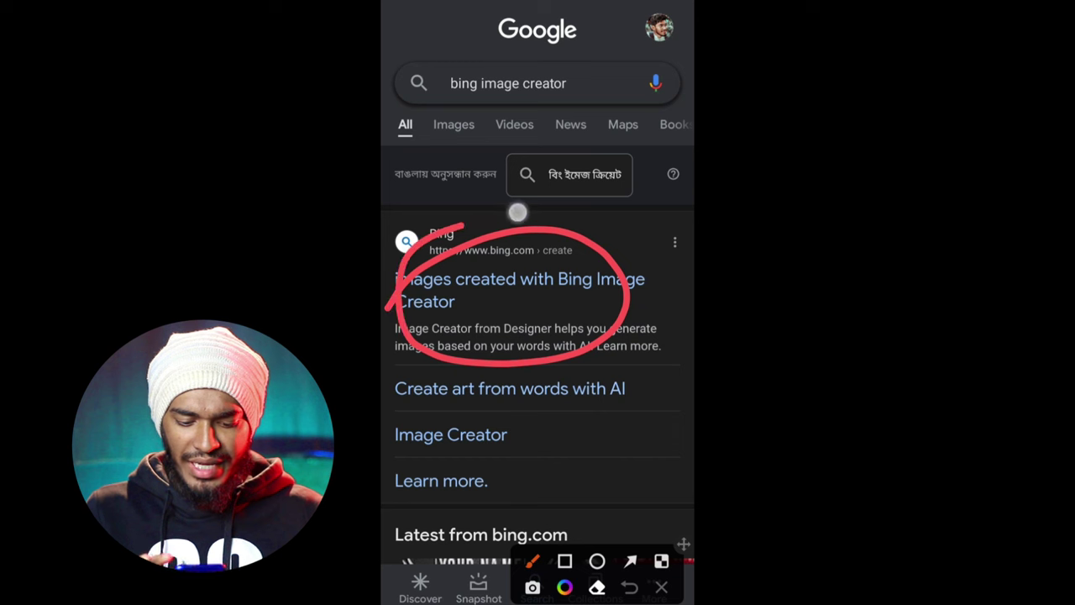
{"action": "left_click", "coordinate": [661, 587]}
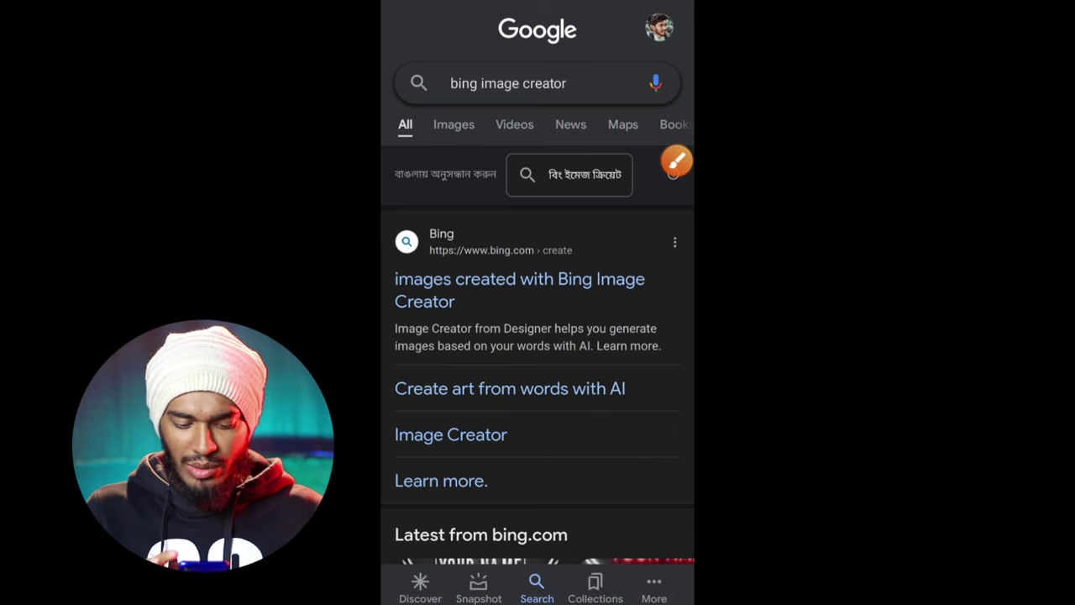
{"action": "left_click", "coordinate": [519, 279]}
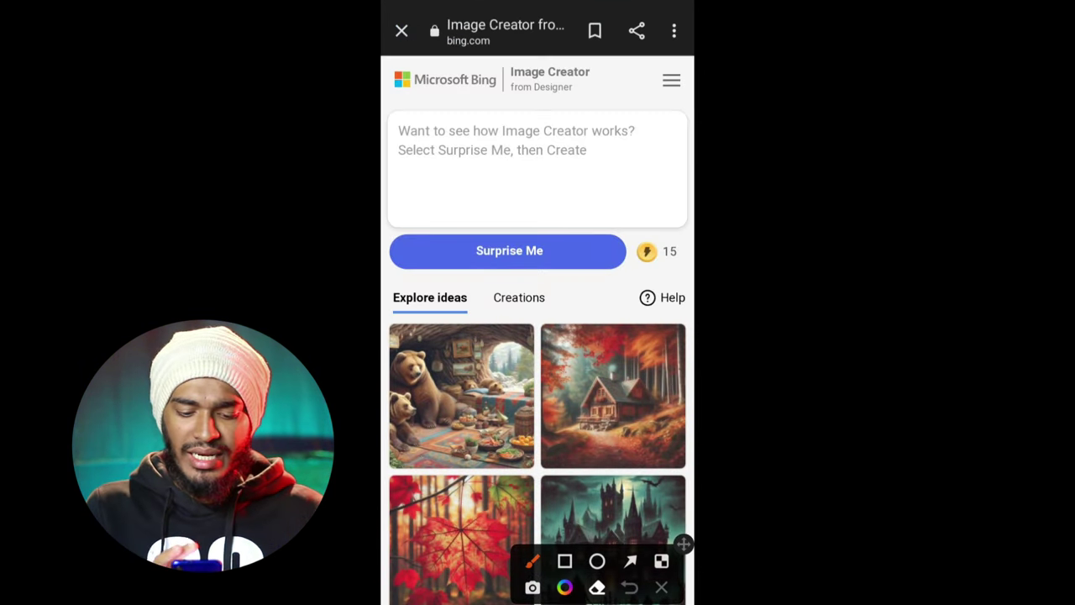
Point out the random-idea option and description box, then select the white-shirt prompt in Keep.
{"action": "left_click_drag", "start_coordinate": [413, 249], "coordinate": [451, 279]}
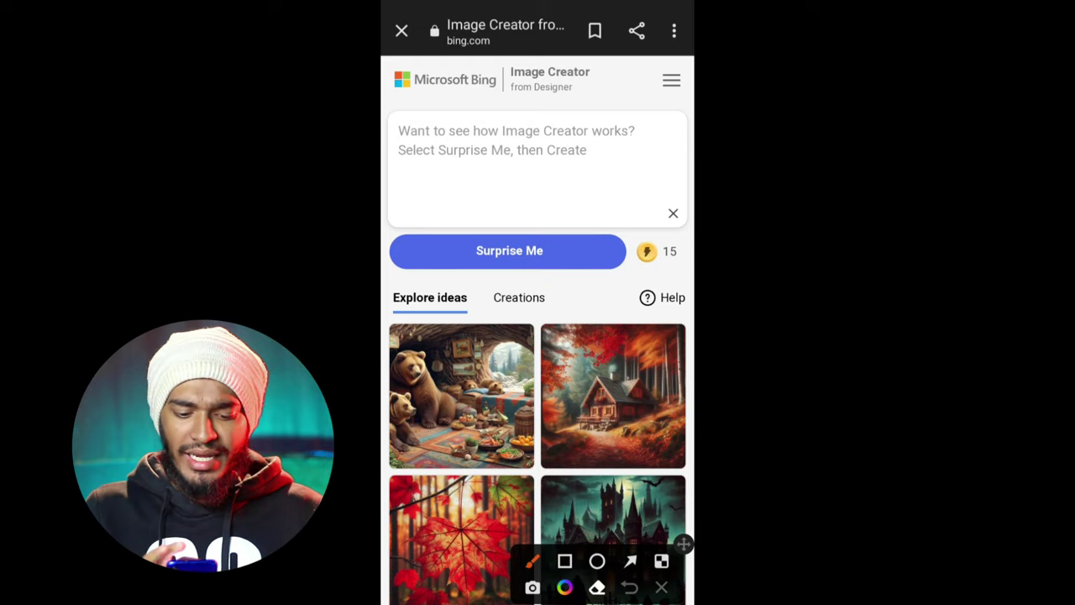
{"action": "left_click_drag", "start_coordinate": [406, 153], "coordinate": [408, 160]}
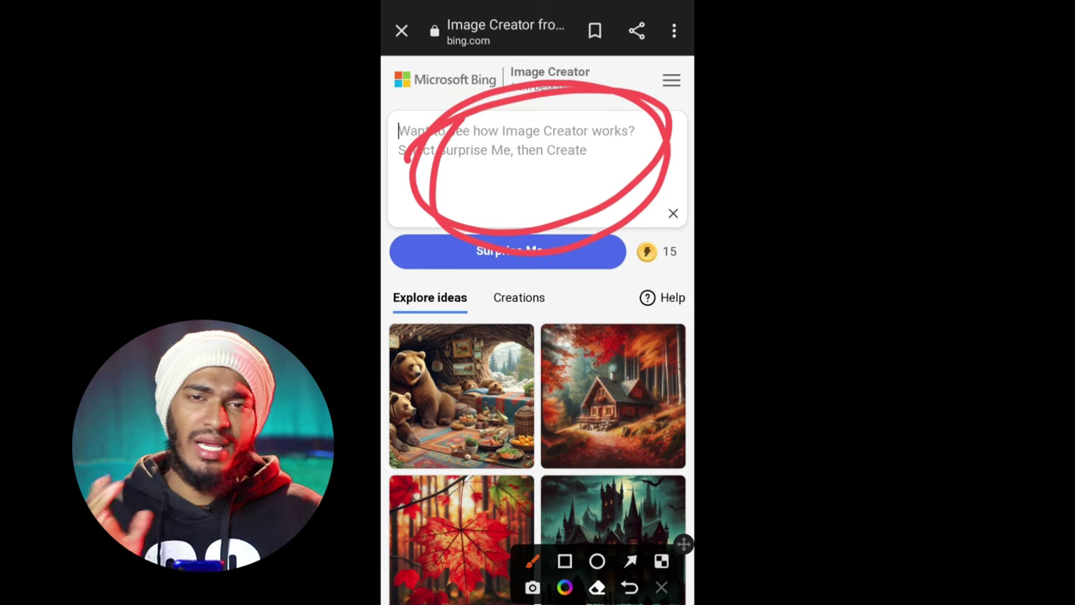
{"action": "left_click", "coordinate": [661, 587]}
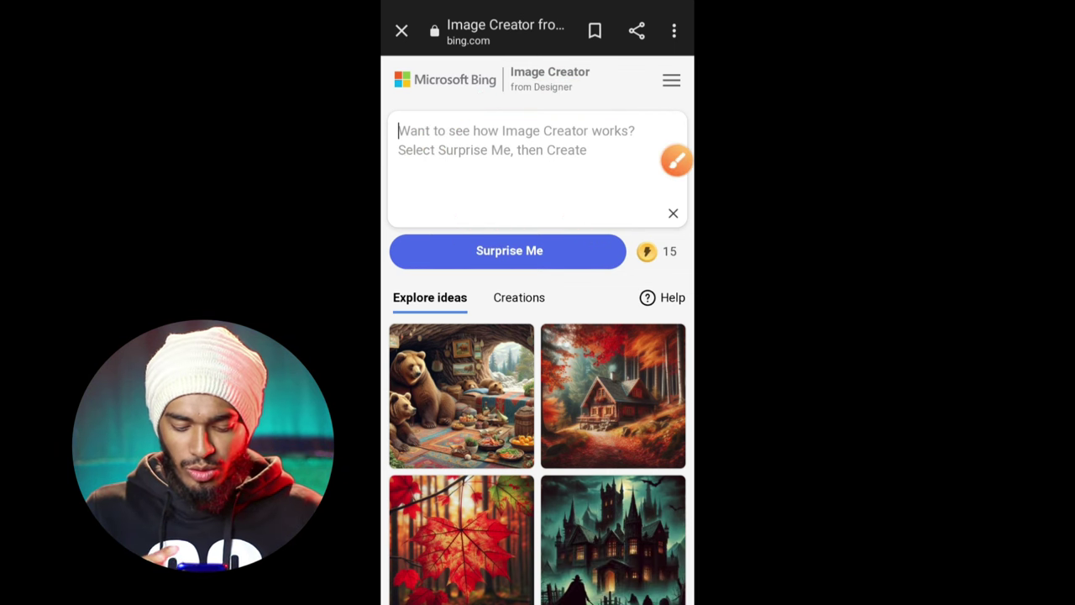
{"action": "double_click", "coordinate": [462, 161]}
{"action": "left_click_drag", "start_coordinate": [492, 173], "coordinate": [496, 283]}
Copy the full white-shirt prompt and paste it into Bing's description box.
{"action": "left_click_drag", "start_coordinate": [396, 175], "coordinate": [398, 125]}
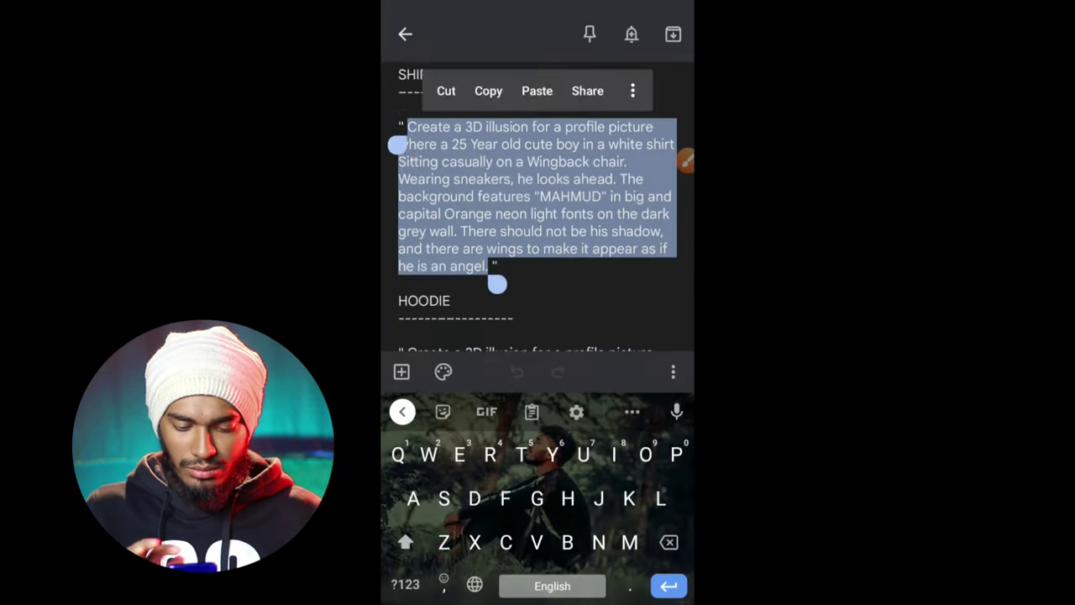
{"action": "left_click", "coordinate": [487, 89]}
{"action": "left_click", "coordinate": [398, 150]}
{"action": "left_click", "coordinate": [424, 95]}
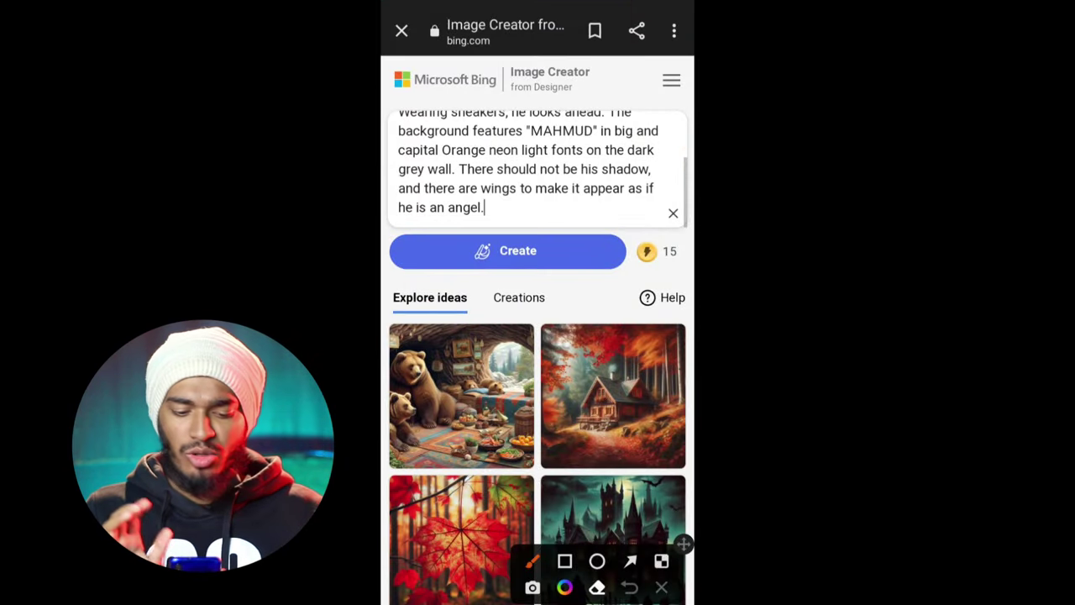
Create four MAHMUD images from the shirt prompt and open the first one full size.
{"action": "left_click_drag", "start_coordinate": [426, 274], "coordinate": [525, 186]}
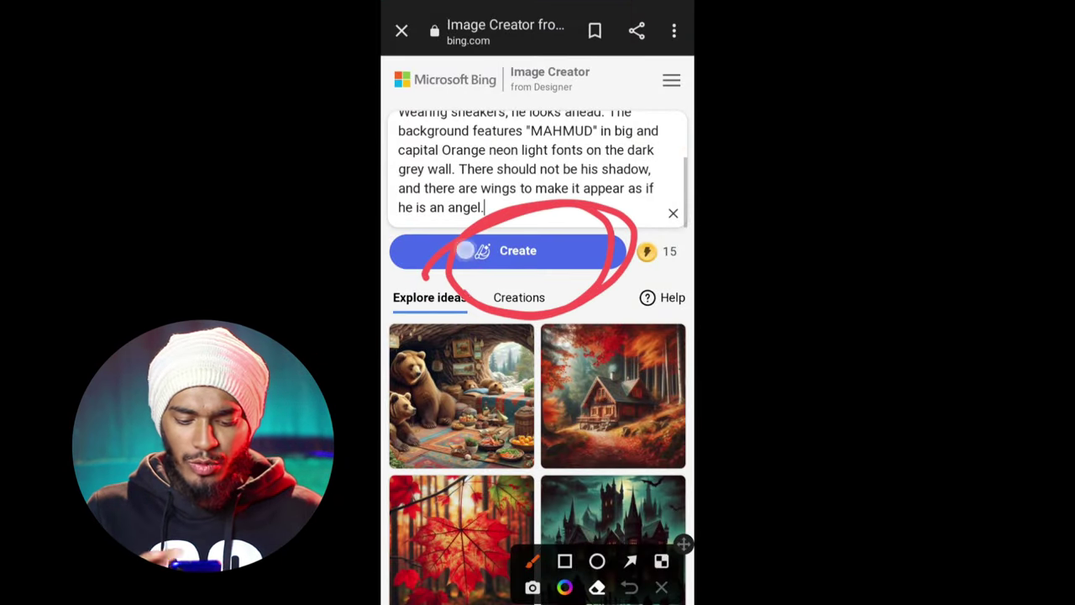
{"action": "left_click", "coordinate": [518, 251]}
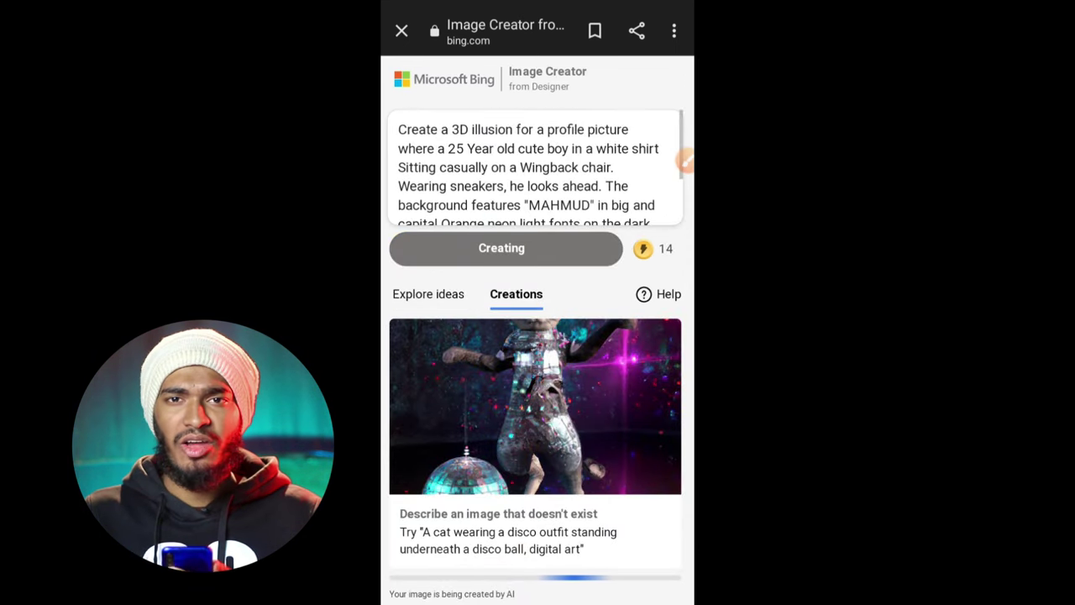
{"action": "scroll", "coordinate": [537, 378], "scroll_direction": "down", "scroll_amount": 2}
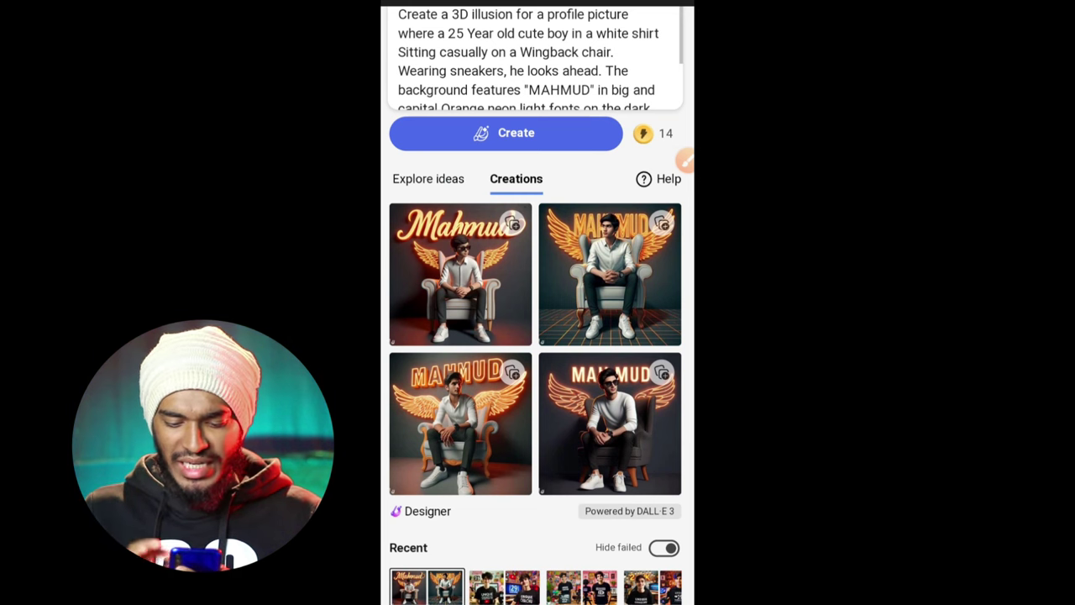
{"action": "scroll", "coordinate": [538, 336], "scroll_direction": "down", "scroll_amount": 1}
{"action": "scroll", "coordinate": [537, 336], "scroll_direction": "up", "scroll_amount": 1}
{"action": "left_click", "coordinate": [465, 288]}
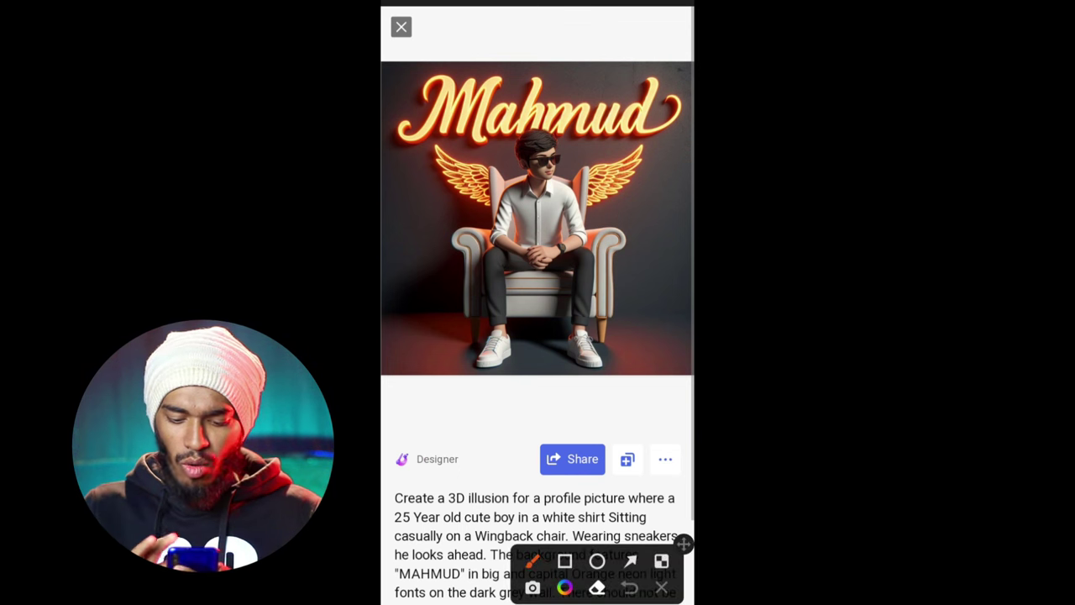
Download the first MAHMUD image (176.05 KB) from its options menu.
{"action": "left_click_drag", "start_coordinate": [516, 385], "coordinate": [676, 329]}
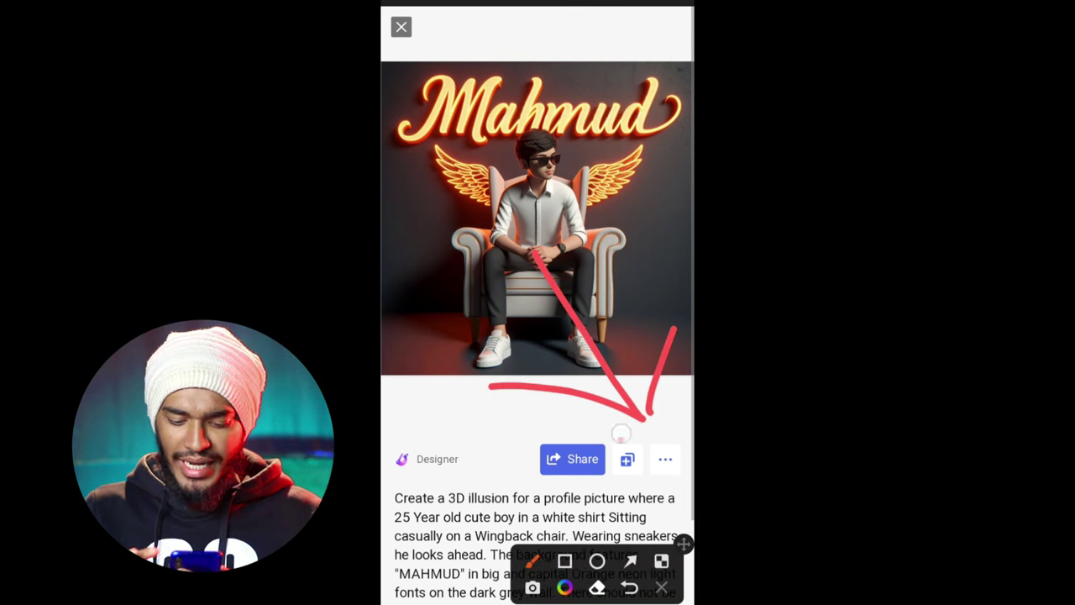
{"action": "left_click", "coordinate": [665, 458]}
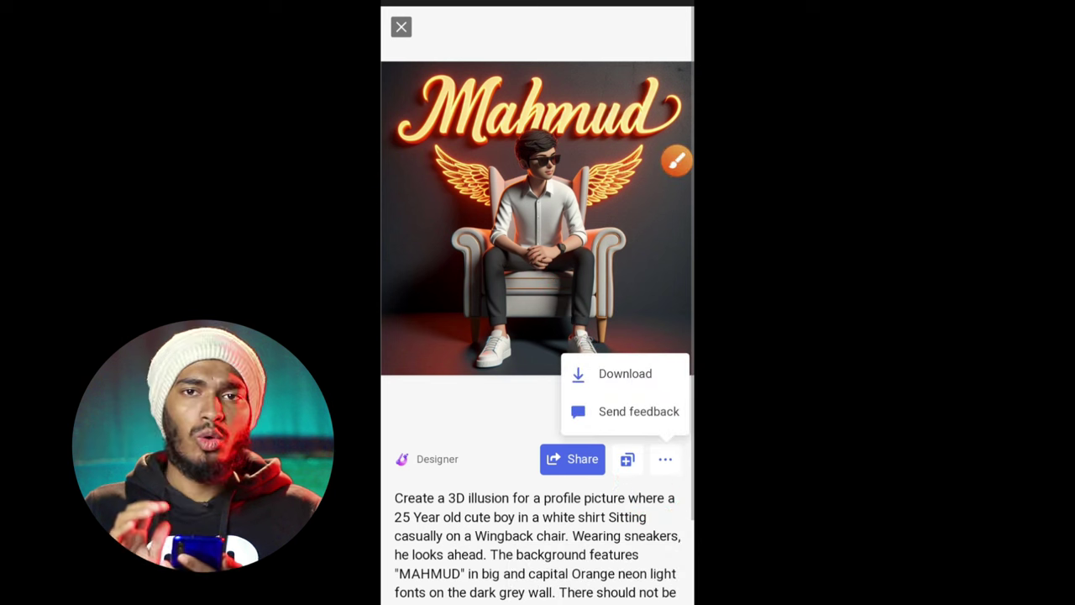
{"action": "left_click", "coordinate": [625, 373]}
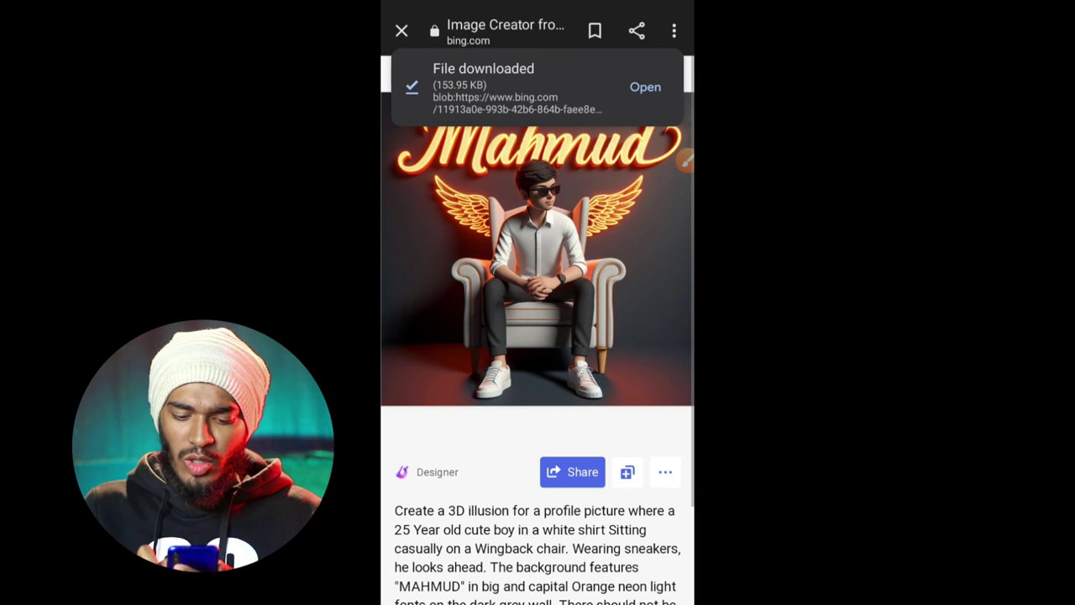
{"action": "right_click", "coordinate": [600, 277]}
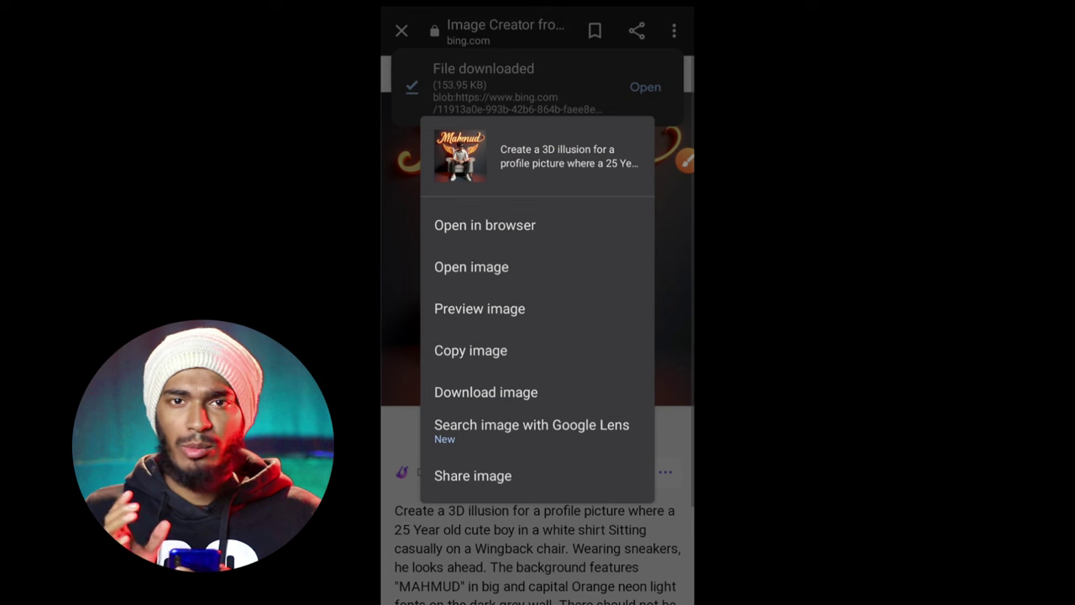
{"action": "key", "text": "Escape"}
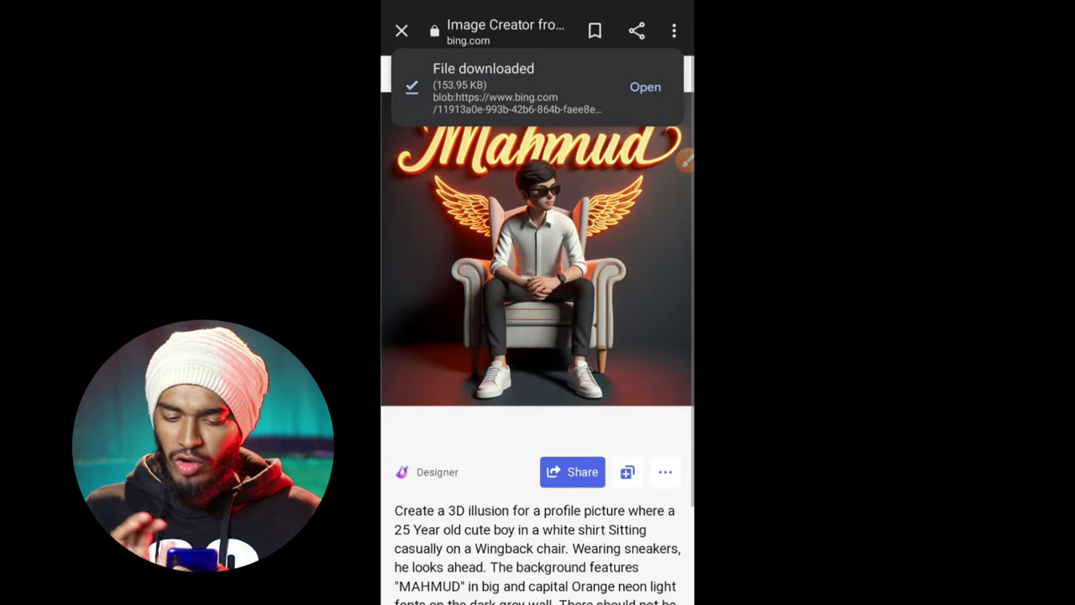
Swipe through the other generated images, then close the viewer back to the four creations.
{"action": "left_click_drag", "start_coordinate": [638, 252], "coordinate": [437, 252]}
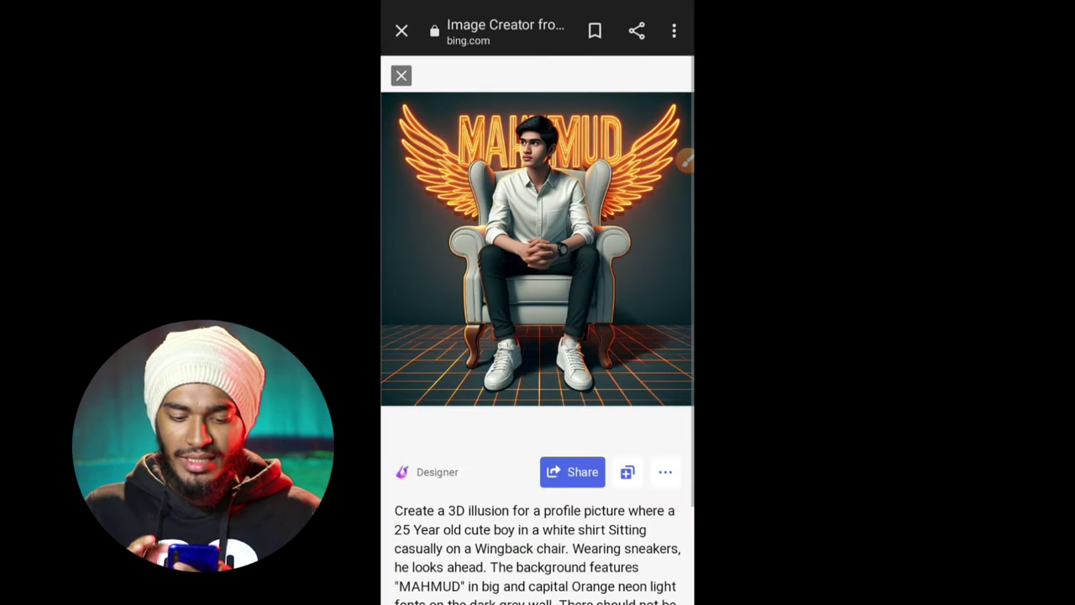
{"action": "left_click_drag", "start_coordinate": [638, 252], "coordinate": [437, 252]}
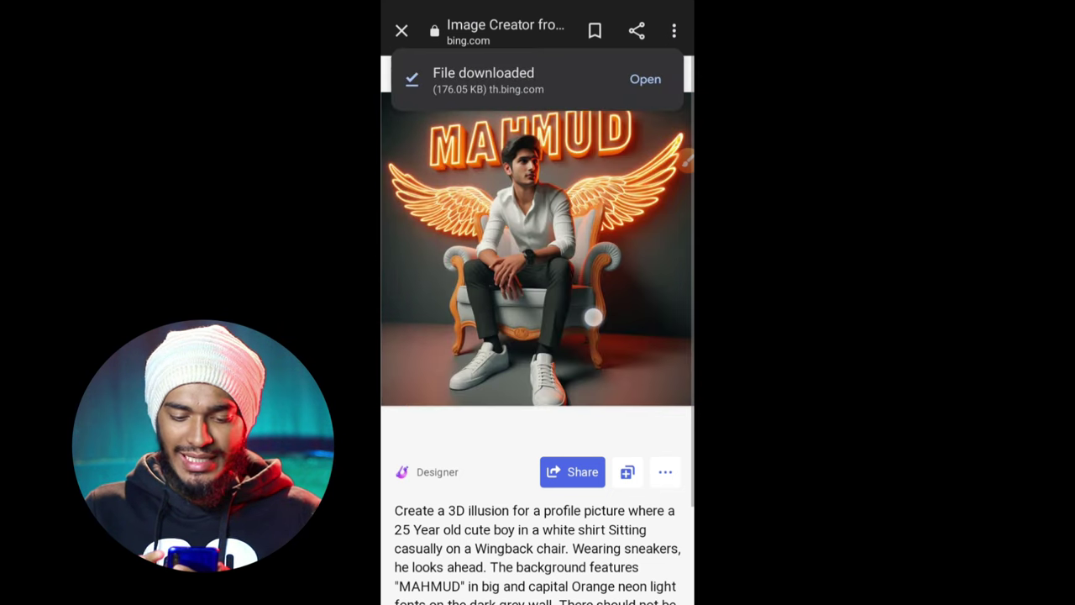
{"action": "left_click_drag", "start_coordinate": [592, 316], "coordinate": [593, 470]}
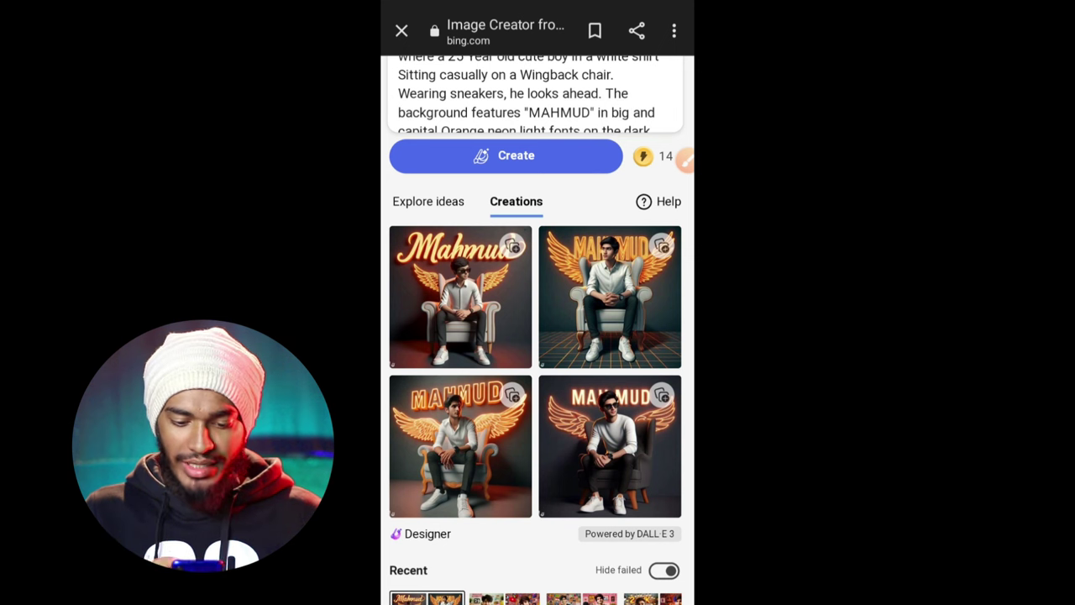
{"action": "scroll", "coordinate": [535, 336], "scroll_direction": "up", "scroll_amount": 2}
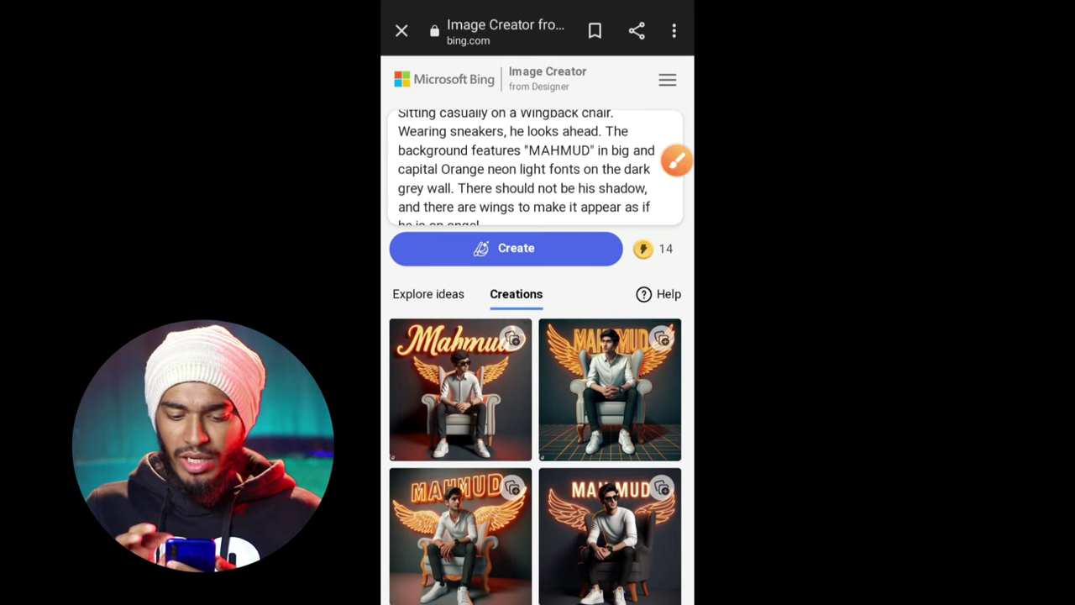
Mark MAHMUD in the prompt, then select 'Orange' to replace it with 'ice blue'.
{"action": "left_click", "coordinate": [676, 158]}
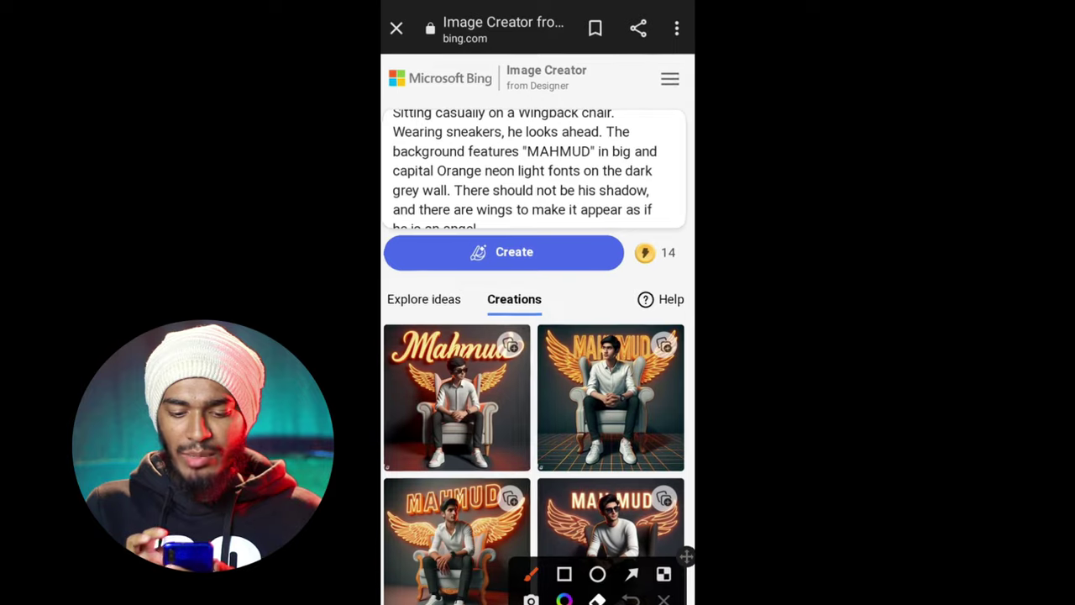
{"action": "left_click_drag", "start_coordinate": [600, 128], "coordinate": [546, 126]}
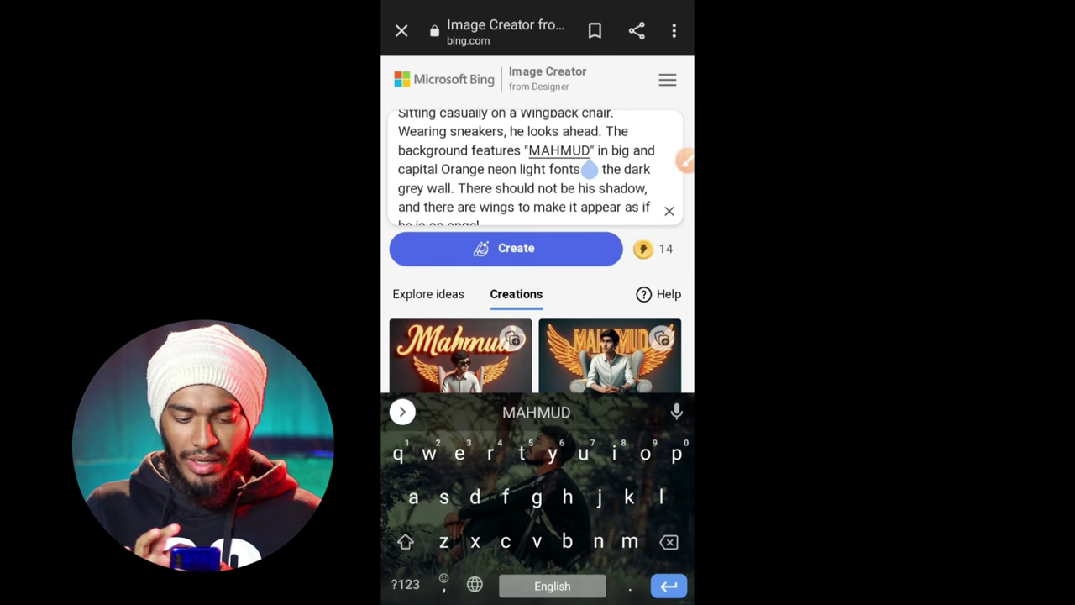
{"action": "left_click", "coordinate": [417, 180]}
{"action": "left_click", "coordinate": [494, 172]}
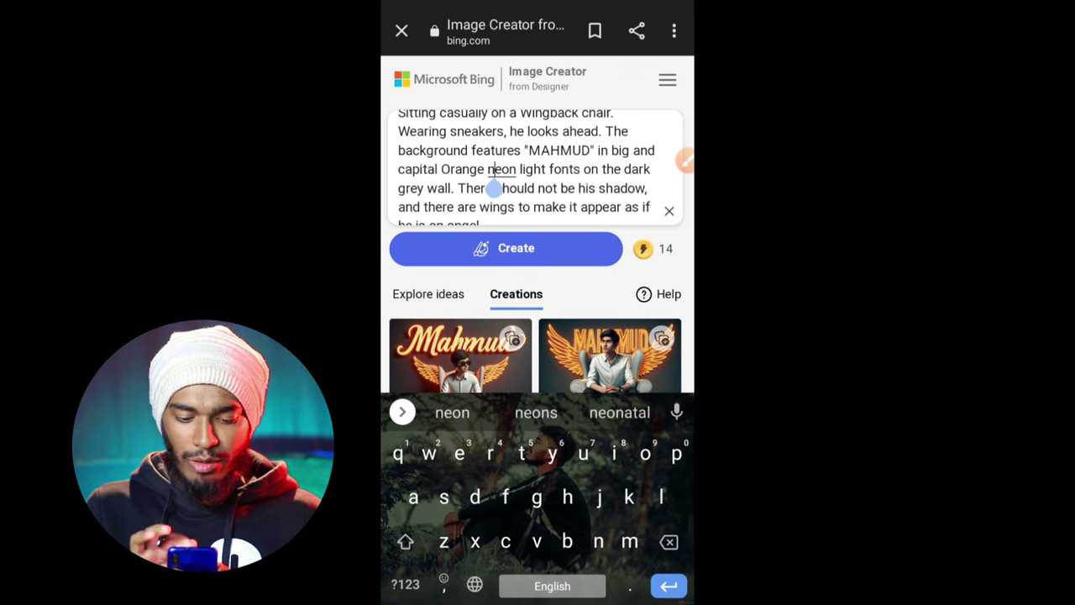
{"action": "left_click", "coordinate": [462, 169]}
{"action": "mouse_move", "coordinate": [401, 176]}
{"action": "left_mouse_down"}
{"action": "mouse_move", "coordinate": [520, 180]}
{"action": "mouse_move", "coordinate": [445, 139]}
{"action": "left_mouse_up"}
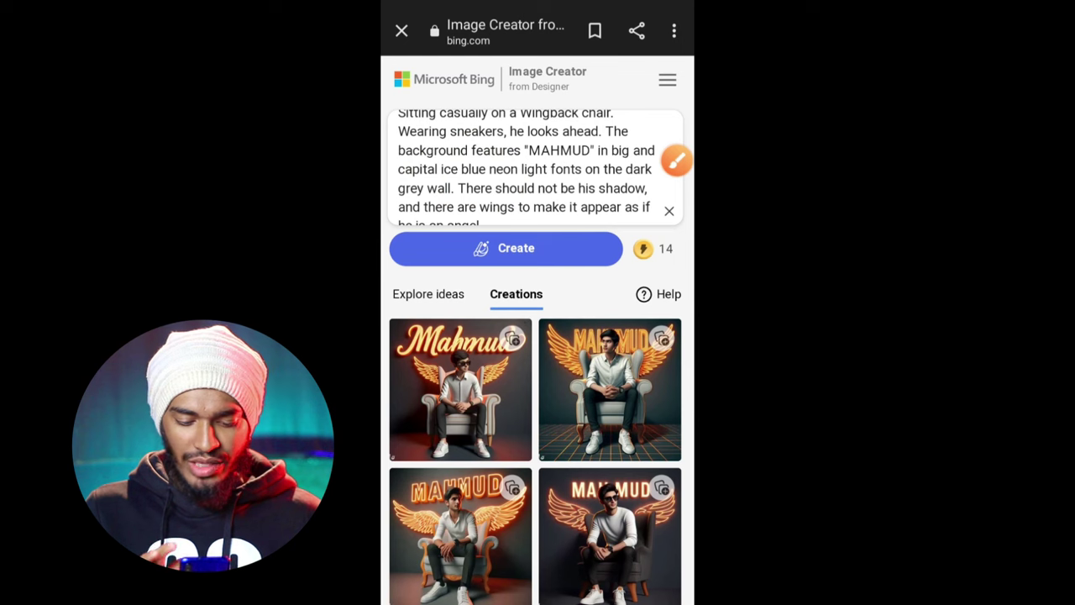
{"action": "scroll", "coordinate": [538, 336], "scroll_direction": "down", "scroll_amount": 3}
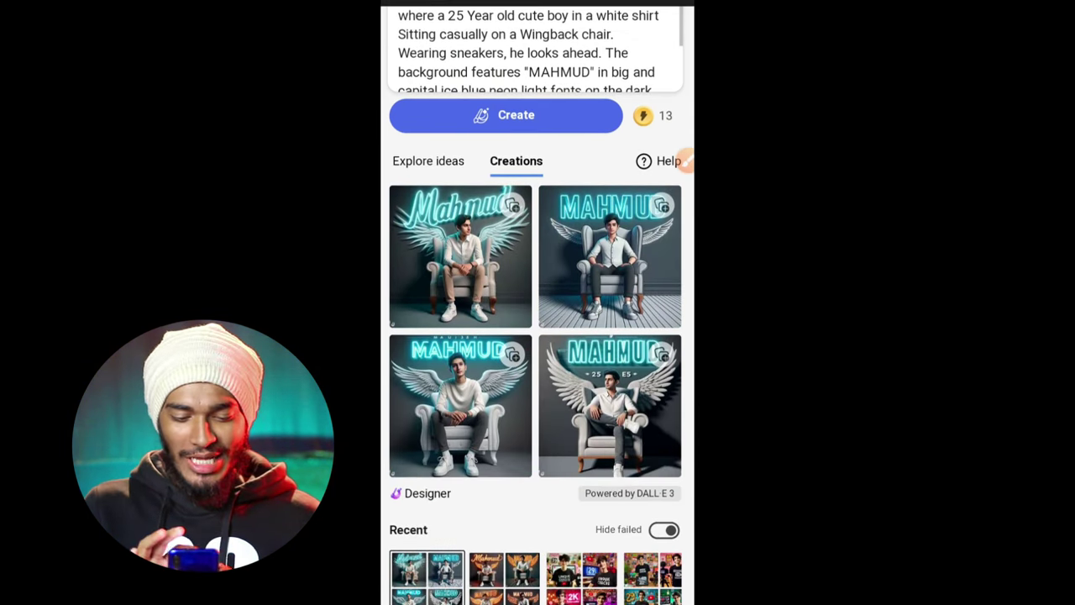
Download an ice-blue MAHMUD winged-chair image (155.37 KB), then switch back to Google Keep.
{"action": "left_click", "coordinate": [491, 267]}
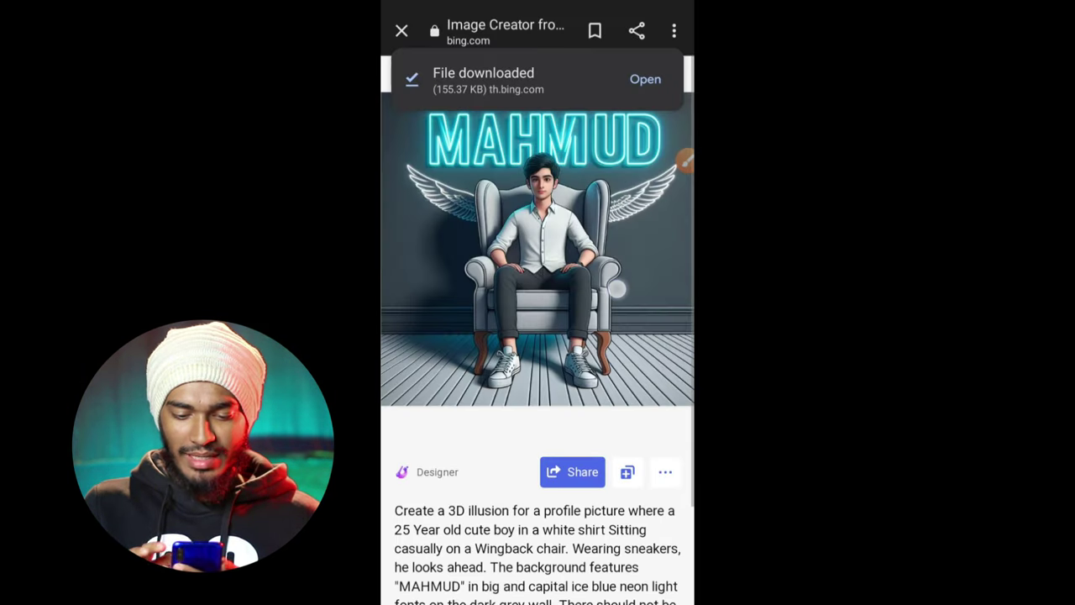
{"action": "right_click", "coordinate": [617, 288]}
{"action": "left_click", "coordinate": [528, 391]}
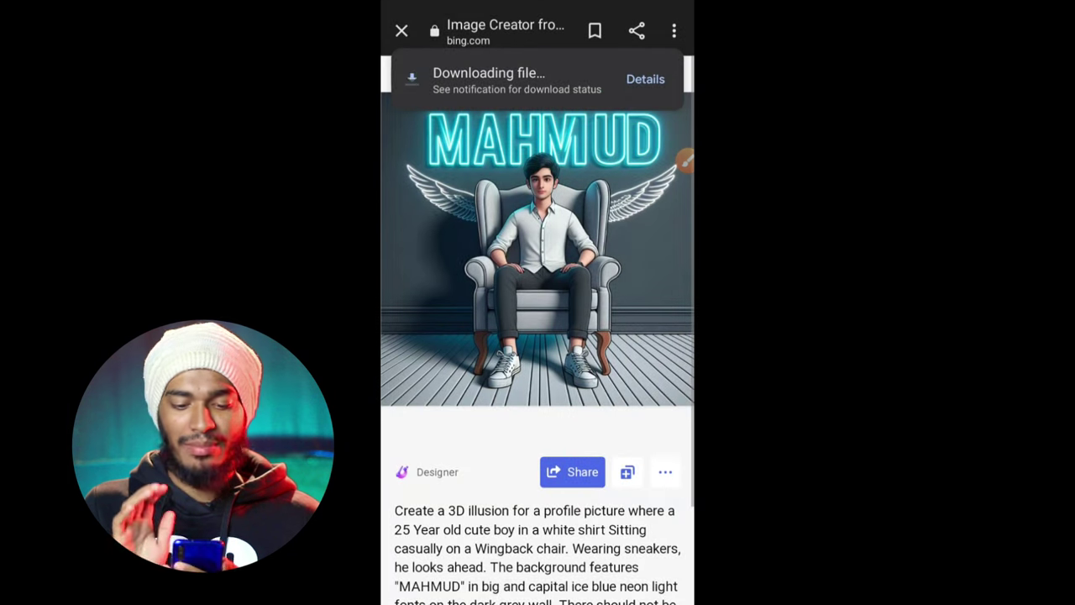
{"action": "right_click", "coordinate": [609, 286]}
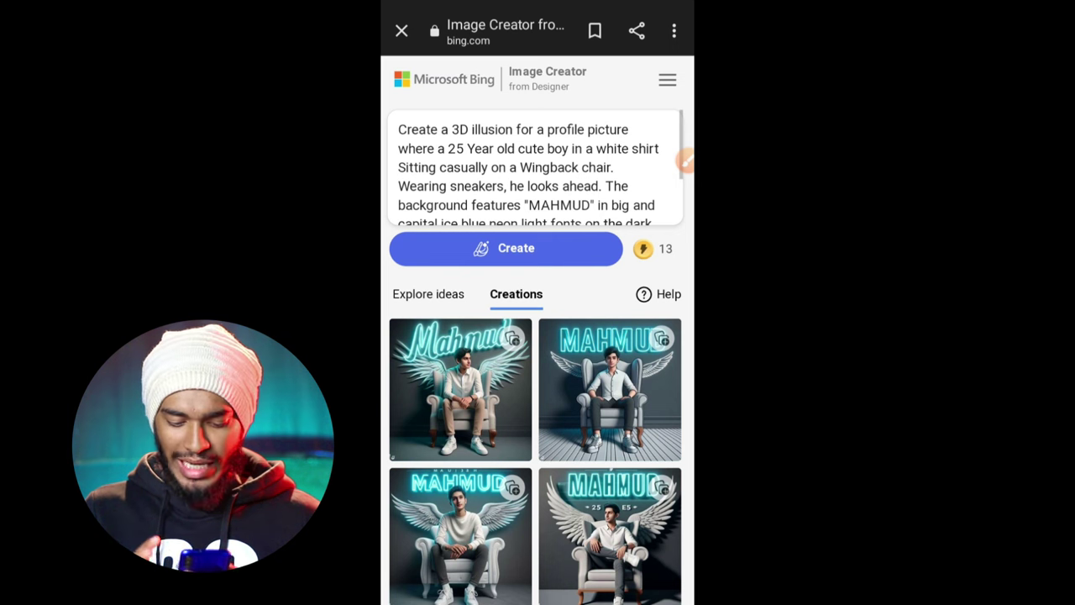
{"action": "left_click_drag", "start_coordinate": [537, 598], "coordinate": [537, 420]}
Open the prompts note, scroll to HOODIE and select the whole HOODIE prompt.
{"action": "left_click", "coordinate": [533, 151]}
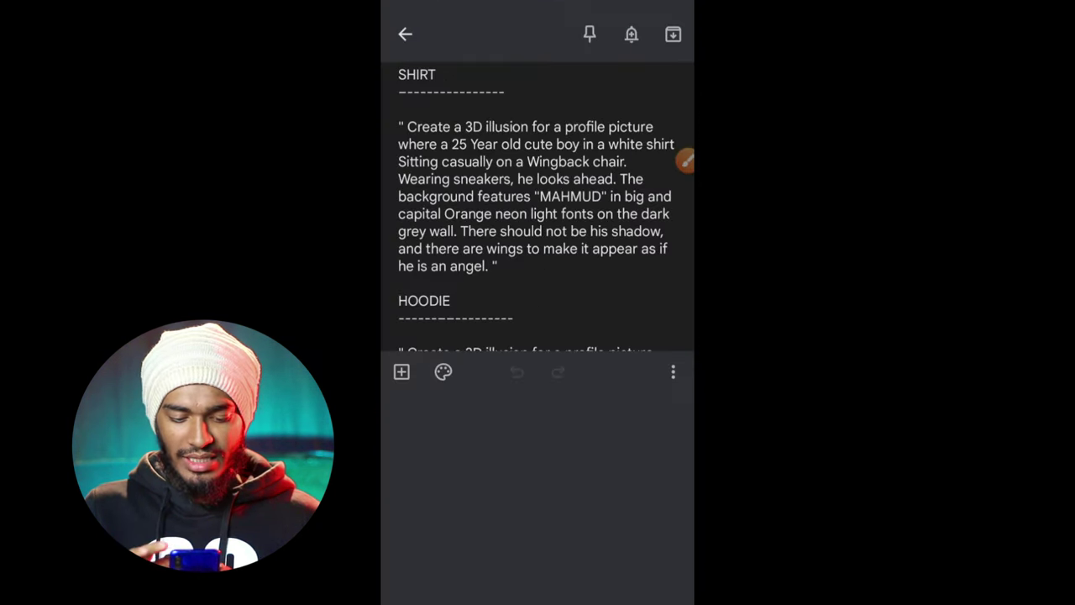
{"action": "left_click", "coordinate": [537, 353]}
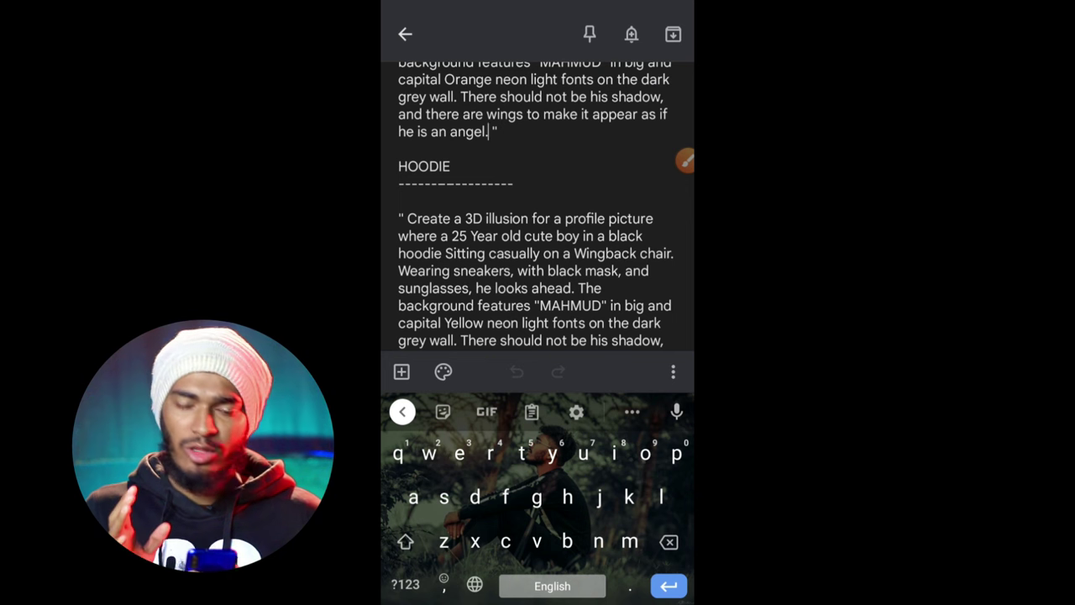
{"action": "scroll", "coordinate": [537, 201], "scroll_direction": "down", "scroll_amount": 2}
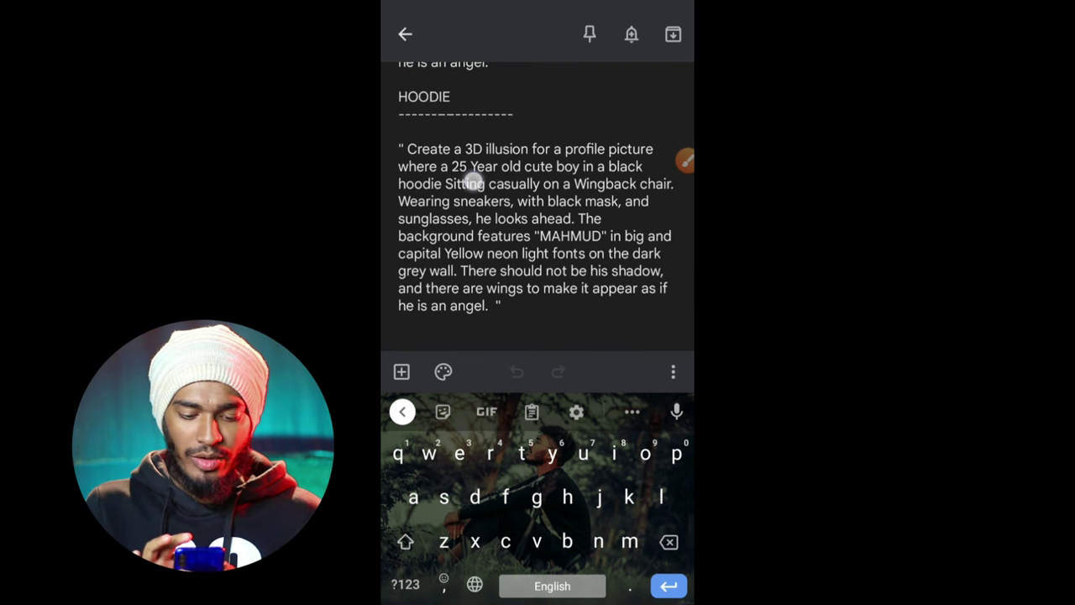
{"action": "double_click", "coordinate": [473, 183]}
{"action": "left_click_drag", "start_coordinate": [485, 192], "coordinate": [497, 323]}
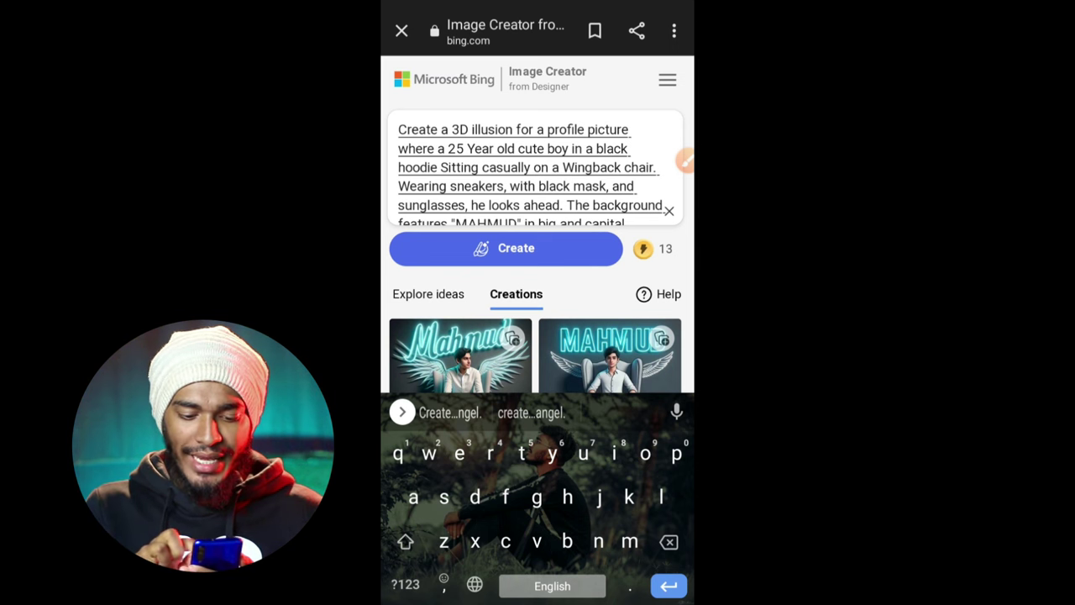
Generate four black-hoodie MAHMUD images from the pasted hoodie prompt.
{"action": "scroll", "coordinate": [529, 167], "scroll_direction": "down", "scroll_amount": 1}
{"action": "left_click", "coordinate": [521, 173]}
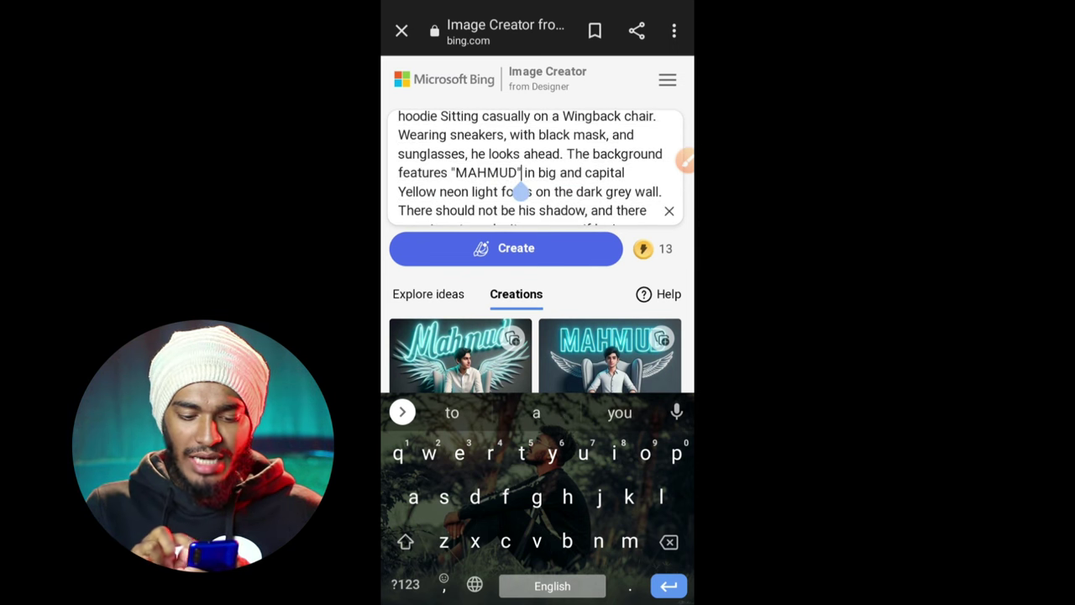
{"action": "left_click", "coordinate": [684, 160]}
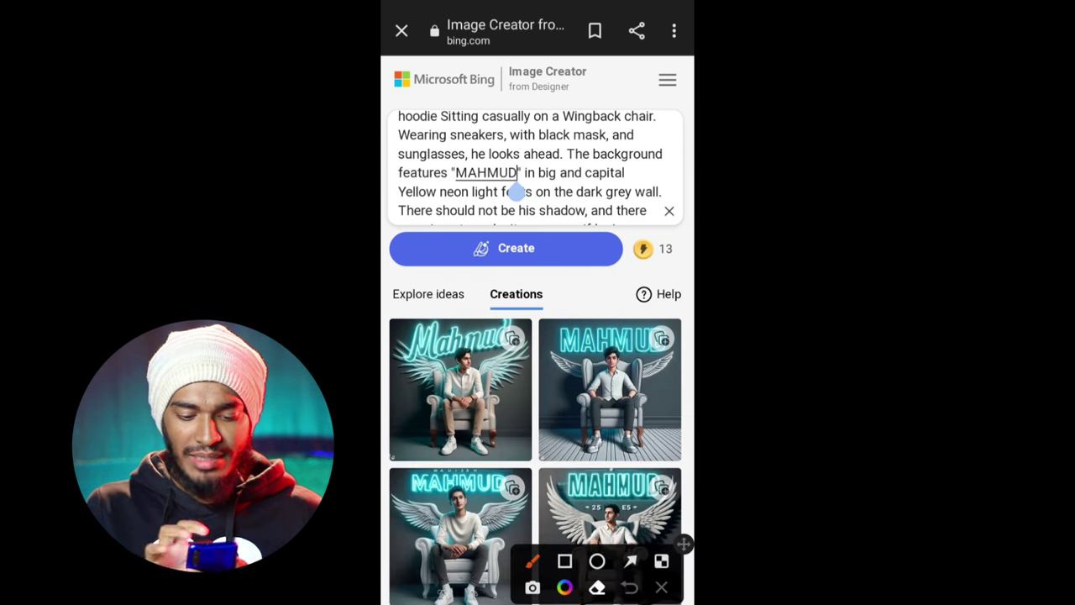
{"action": "mouse_move", "coordinate": [428, 165]}
{"action": "left_mouse_down"}
{"action": "mouse_move", "coordinate": [529, 132]}
{"action": "mouse_move", "coordinate": [430, 195]}
{"action": "left_mouse_up"}
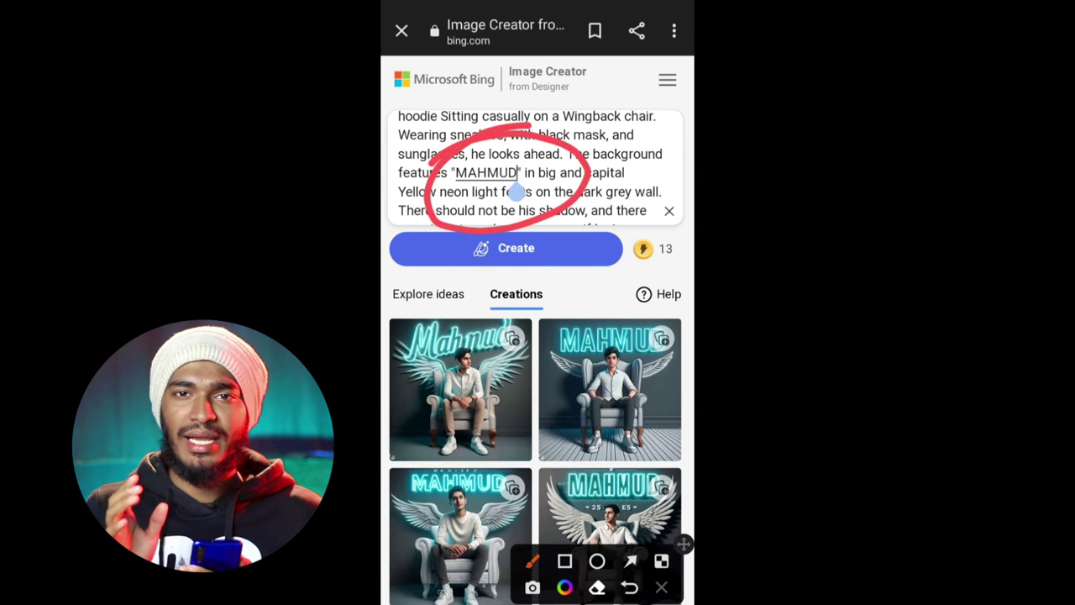
{"action": "left_click", "coordinate": [662, 587]}
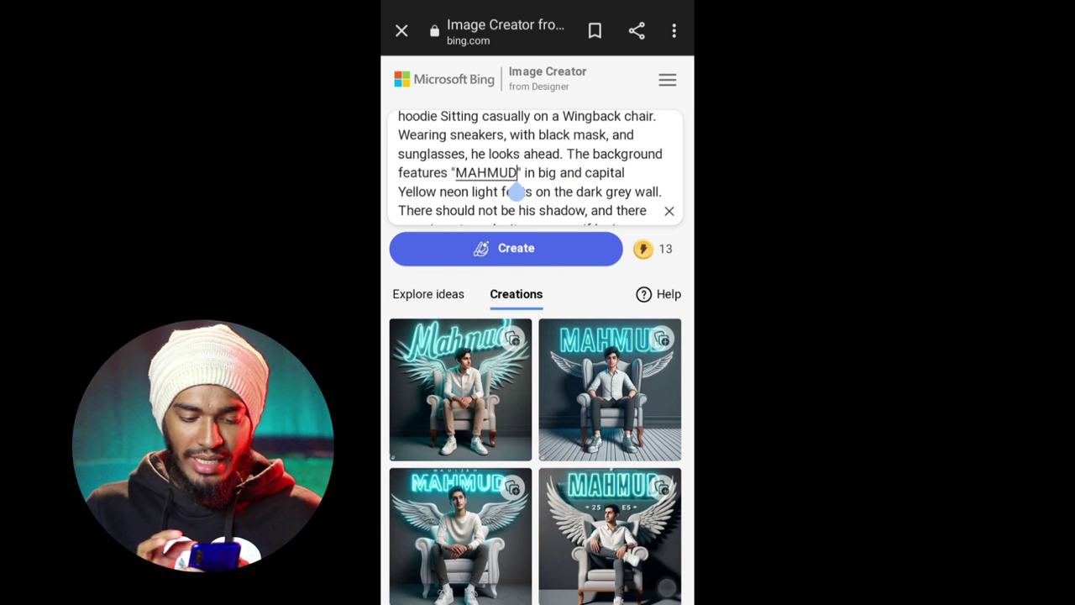
{"action": "left_click", "coordinate": [538, 248]}
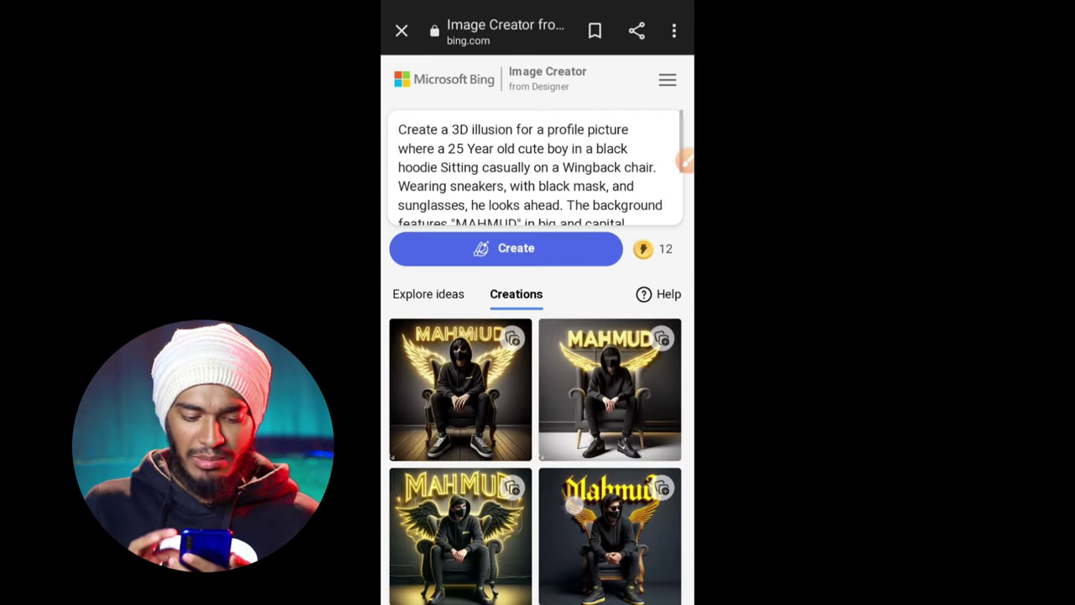
Open the first hoodie image in full view, then return to the Keep prompts note.
{"action": "scroll", "coordinate": [537, 336], "scroll_direction": "down", "scroll_amount": 2}
{"action": "left_click", "coordinate": [460, 319]}
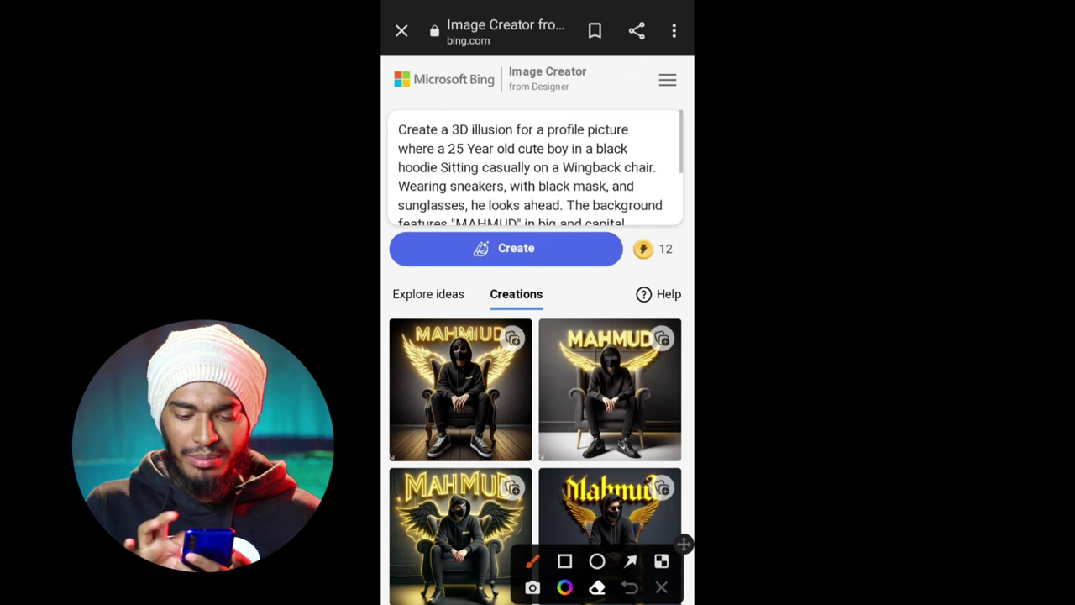
{"action": "mouse_move", "coordinate": [516, 156]}
{"action": "left_mouse_down"}
{"action": "mouse_move", "coordinate": [651, 164]}
{"action": "mouse_move", "coordinate": [474, 172]}
{"action": "mouse_move", "coordinate": [546, 135]}
{"action": "left_mouse_up"}
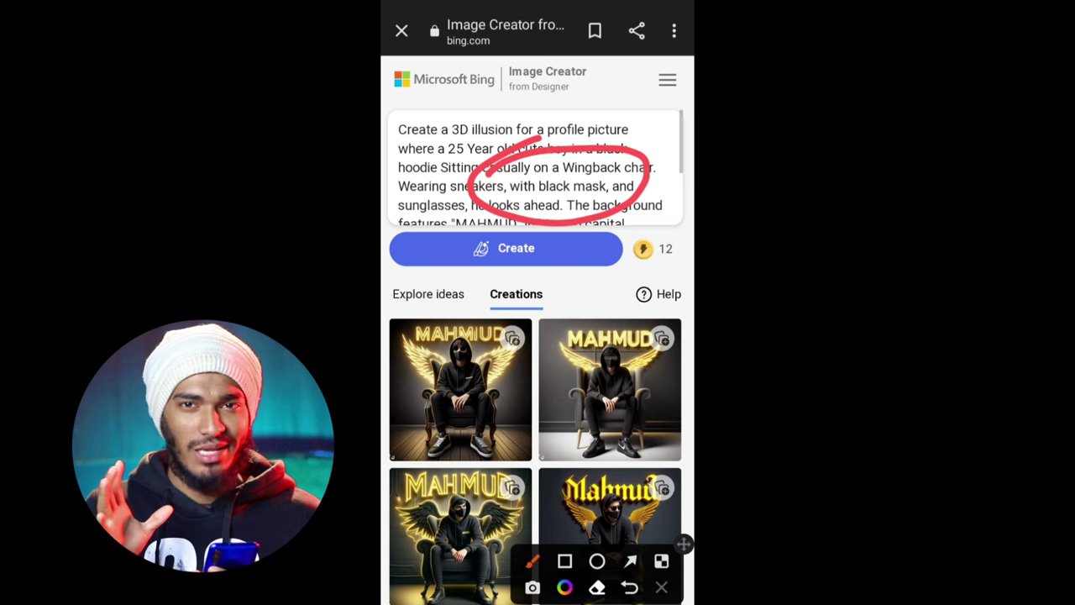
{"action": "key", "text": "alt+Tab"}
Place the caret at the HOODIE prompt's end, hide the keyboard and scroll toward CAP.
{"action": "left_click", "coordinate": [488, 305]}
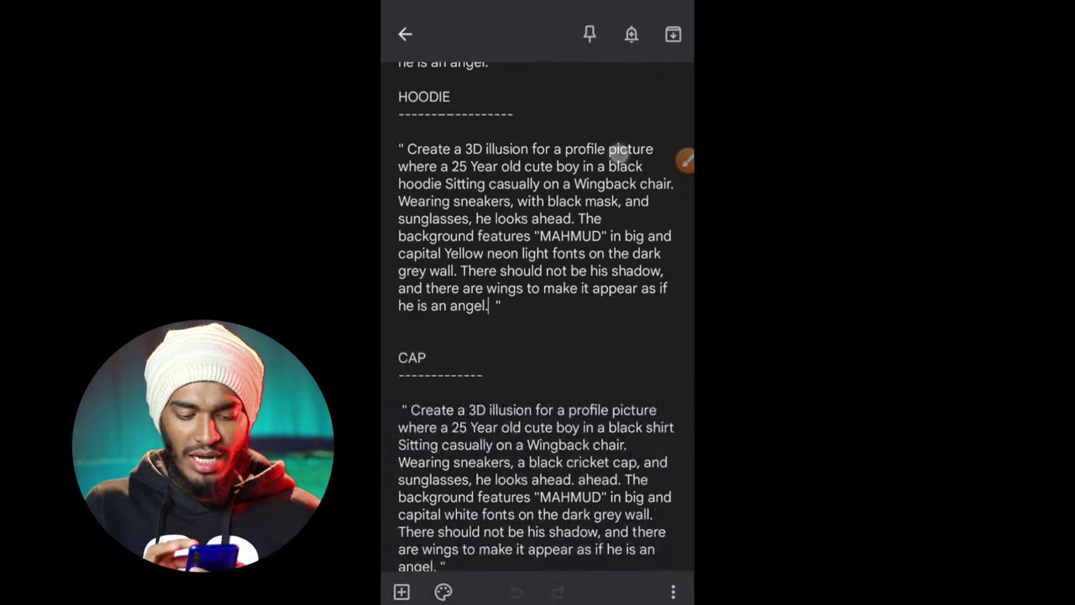
{"action": "key", "text": "Escape"}
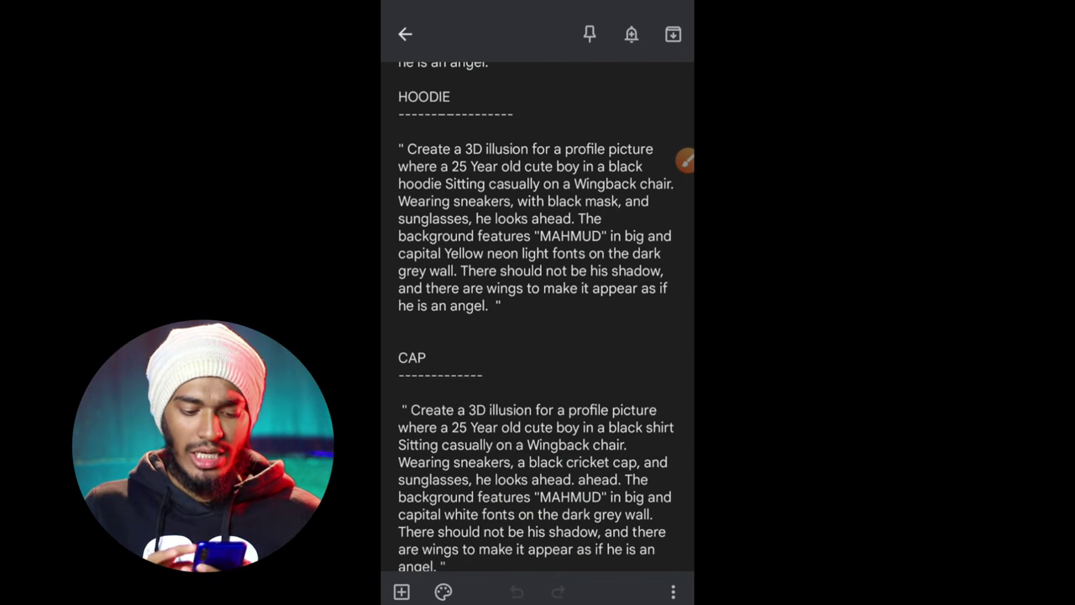
{"action": "scroll", "coordinate": [537, 319], "scroll_direction": "down", "scroll_amount": 4}
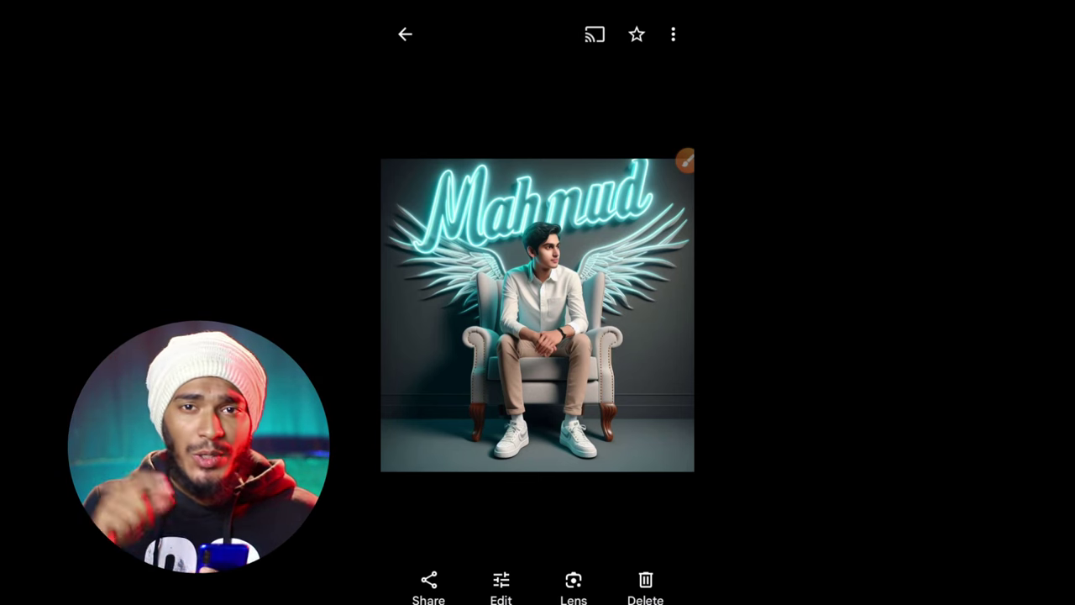
Leave the downloaded photo in Google Photos for the phone's home screen.
{"action": "key", "text": "super"}
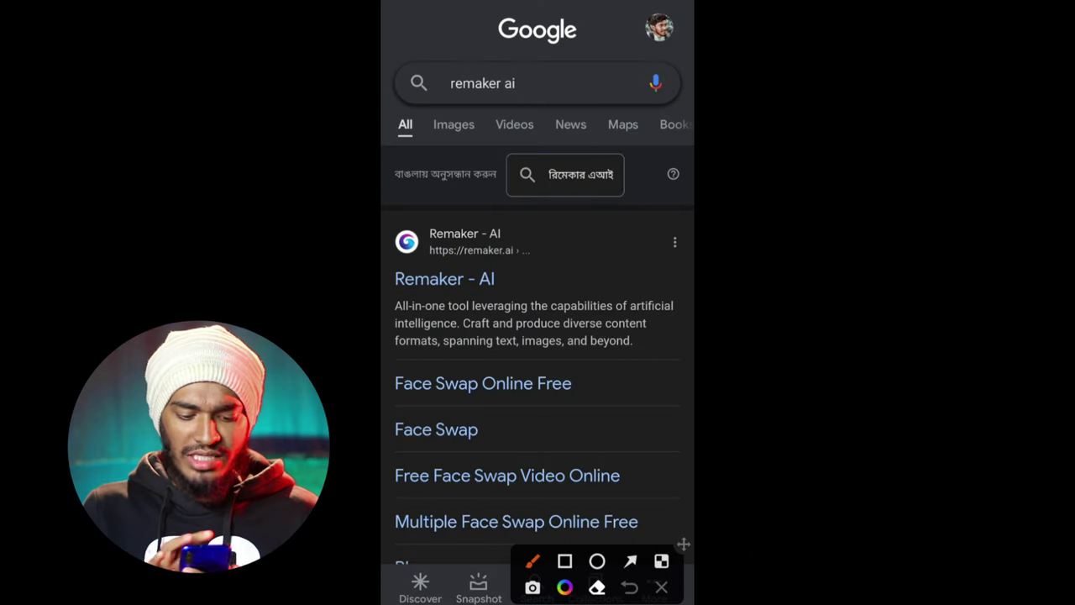
Open the Remaker - AI site from the search results and go to its Face Swap tool.
{"action": "left_click_drag", "start_coordinate": [395, 269], "coordinate": [419, 216]}
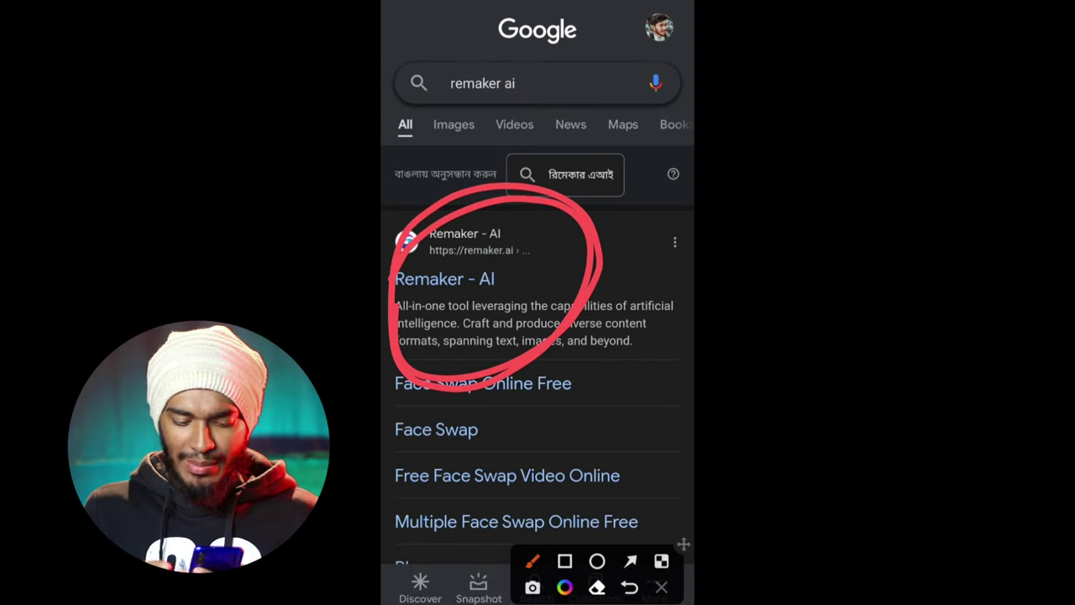
{"action": "left_click", "coordinate": [662, 587]}
{"action": "left_click", "coordinate": [471, 268]}
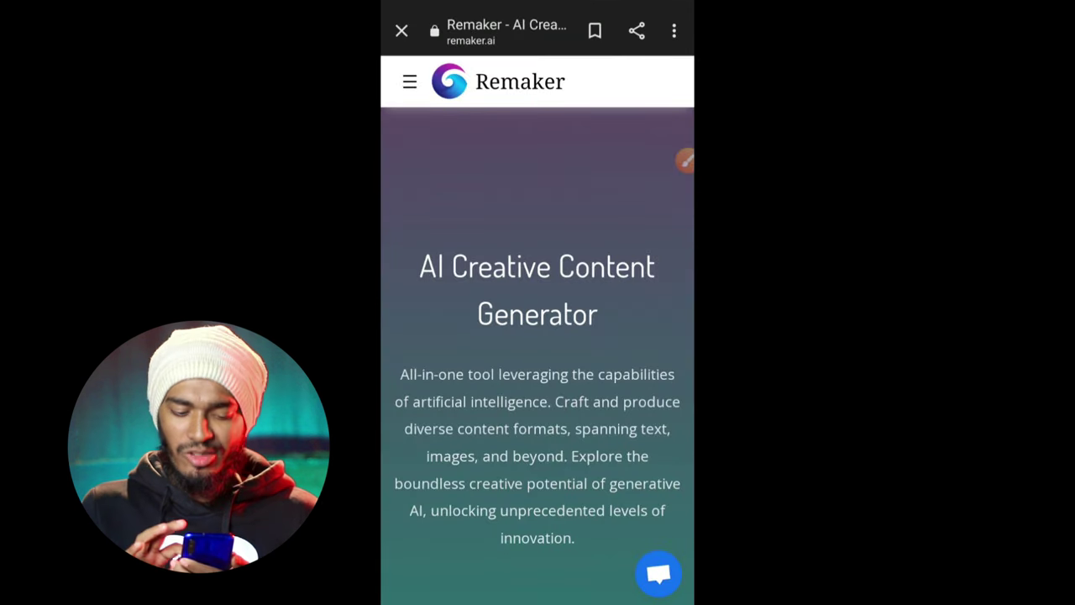
{"action": "scroll", "coordinate": [619, 299], "scroll_direction": "down", "scroll_amount": 10}
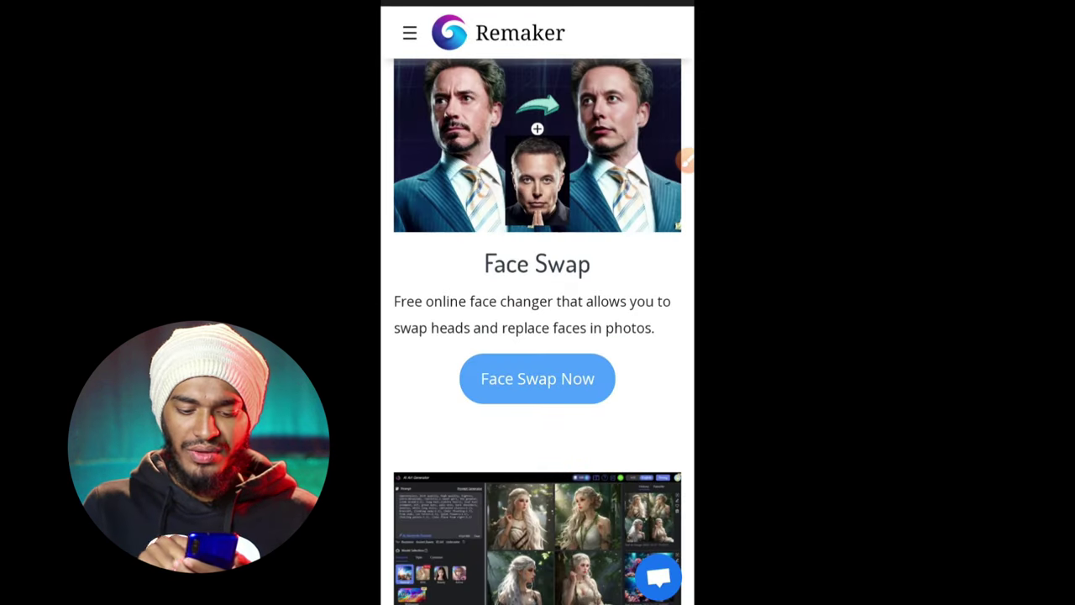
{"action": "left_click", "coordinate": [579, 393]}
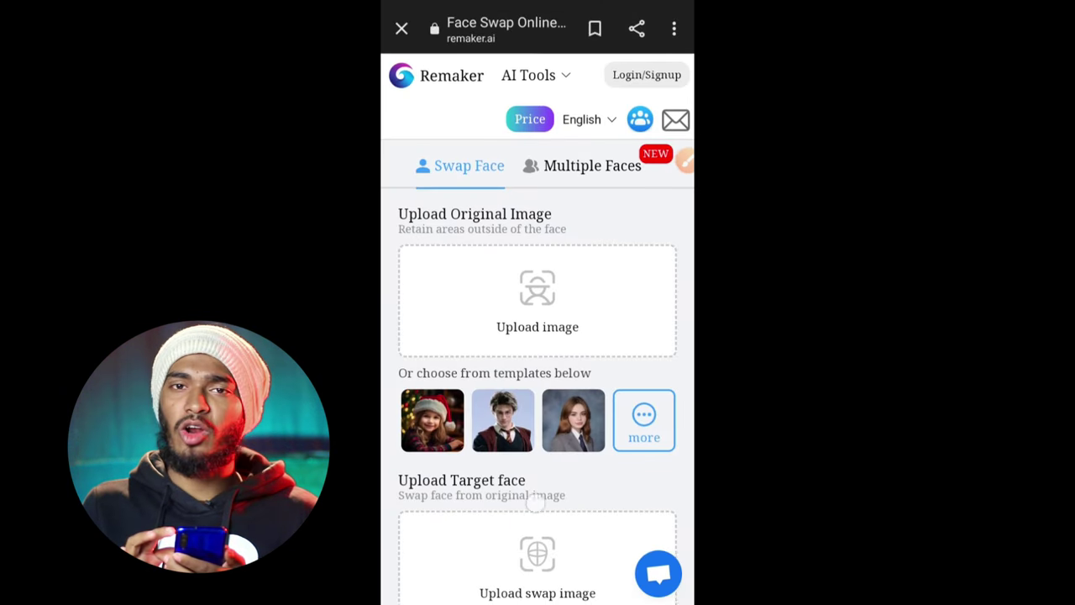
Upload the cyan Mahmud chair image as the original image.
{"action": "scroll", "coordinate": [538, 336], "scroll_direction": "down", "scroll_amount": 2}
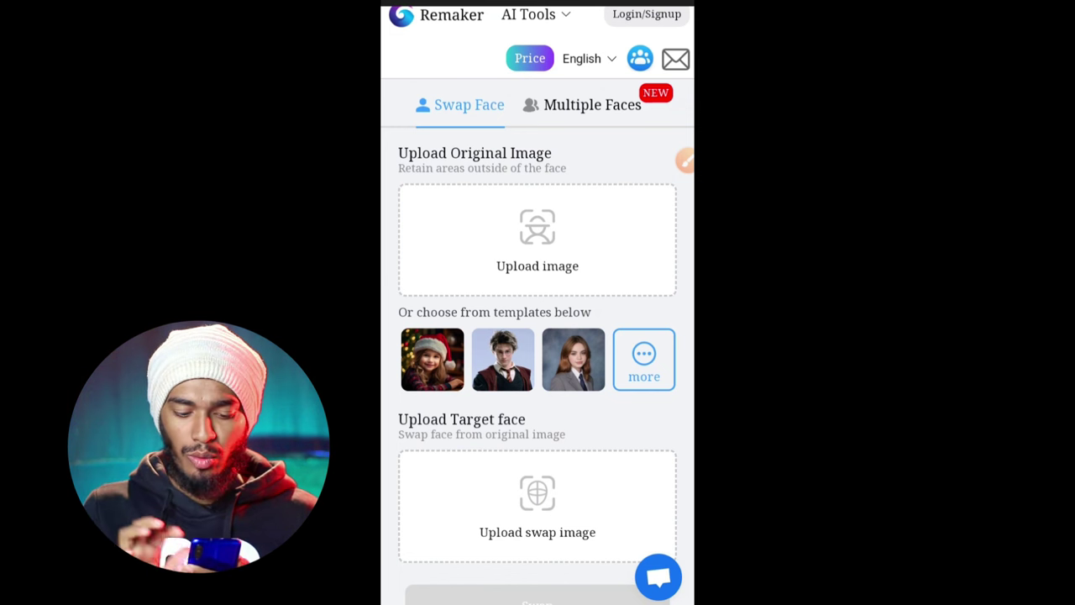
{"action": "left_click", "coordinate": [538, 239]}
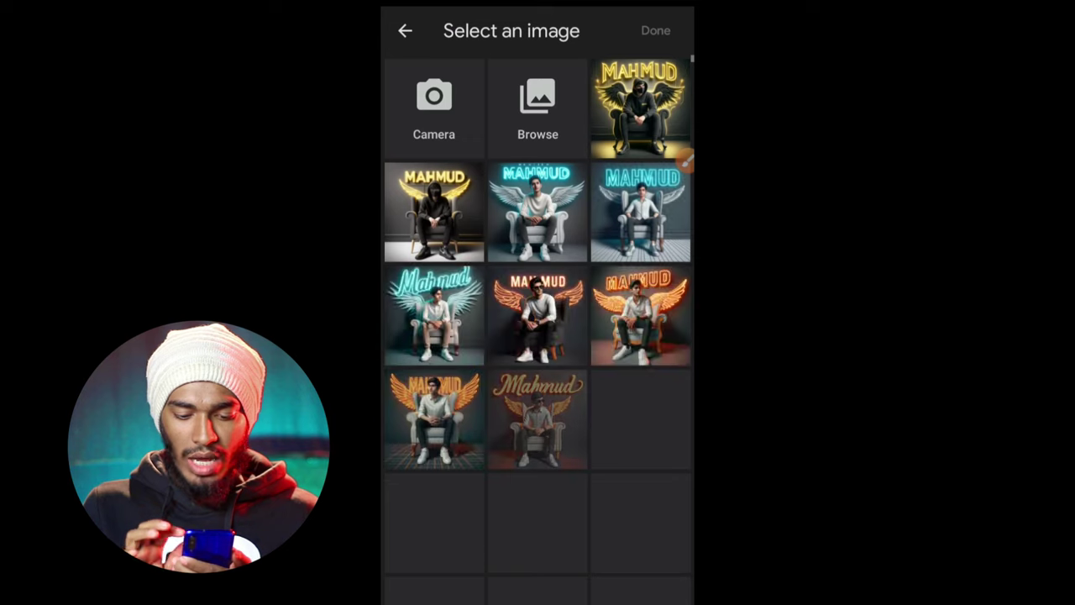
{"action": "left_click", "coordinate": [425, 320]}
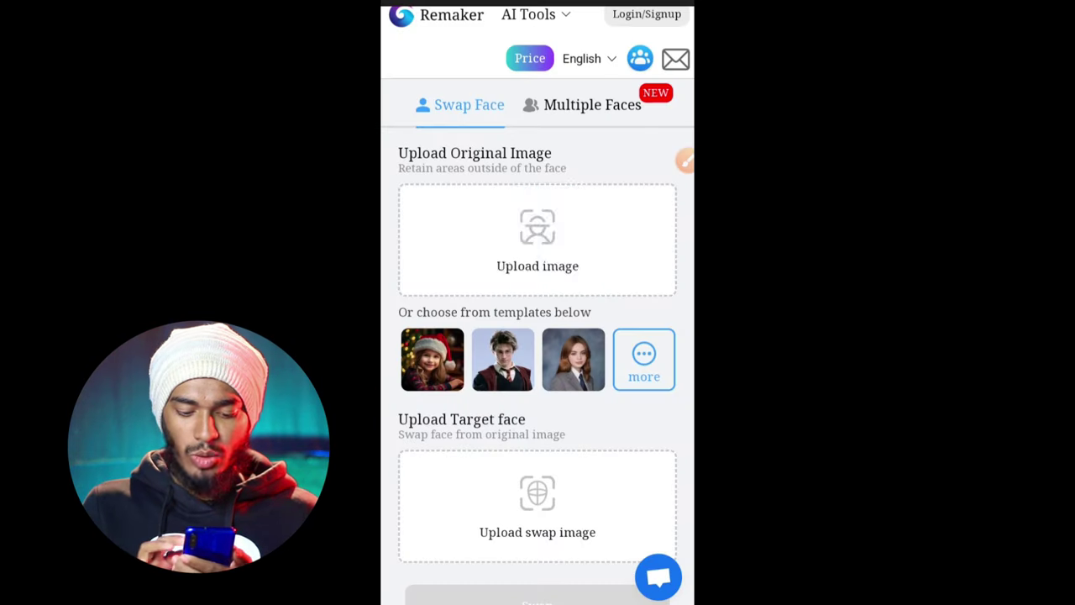
Pick a face photo from the gallery as the target face and run the swap.
{"action": "scroll", "coordinate": [663, 321], "scroll_direction": "down", "scroll_amount": 3}
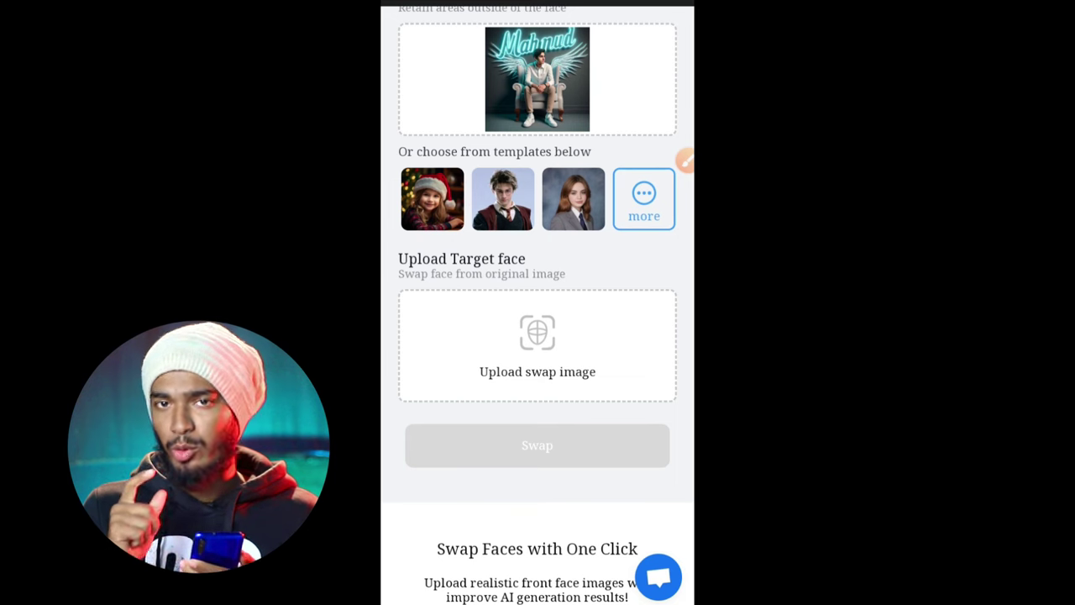
{"action": "left_click", "coordinate": [537, 344]}
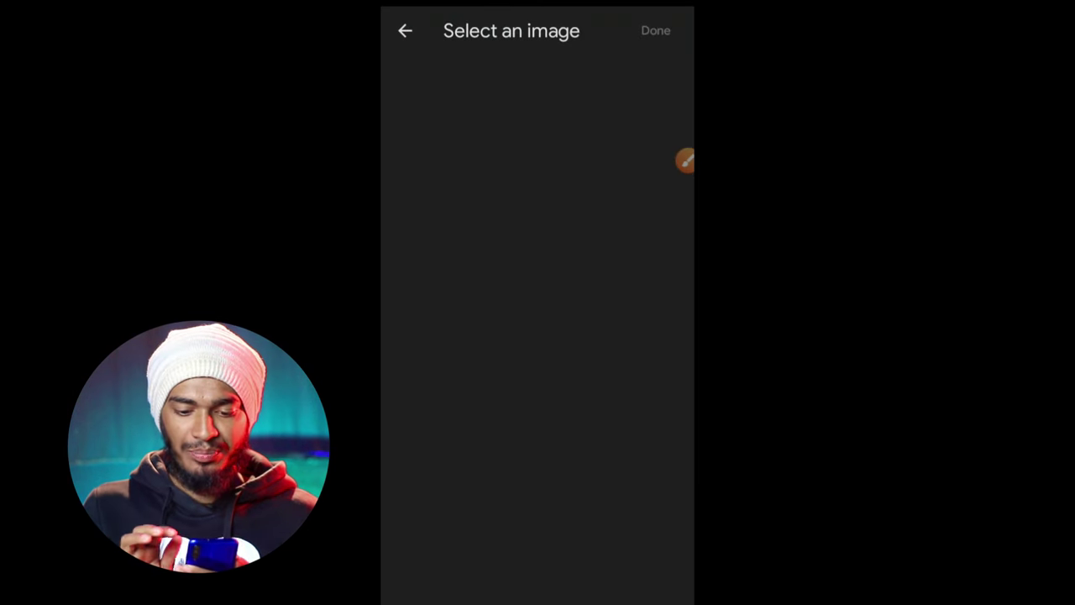
{"action": "scroll", "coordinate": [614, 370], "scroll_direction": "down", "scroll_amount": 5}
{"action": "left_click", "coordinate": [535, 304]}
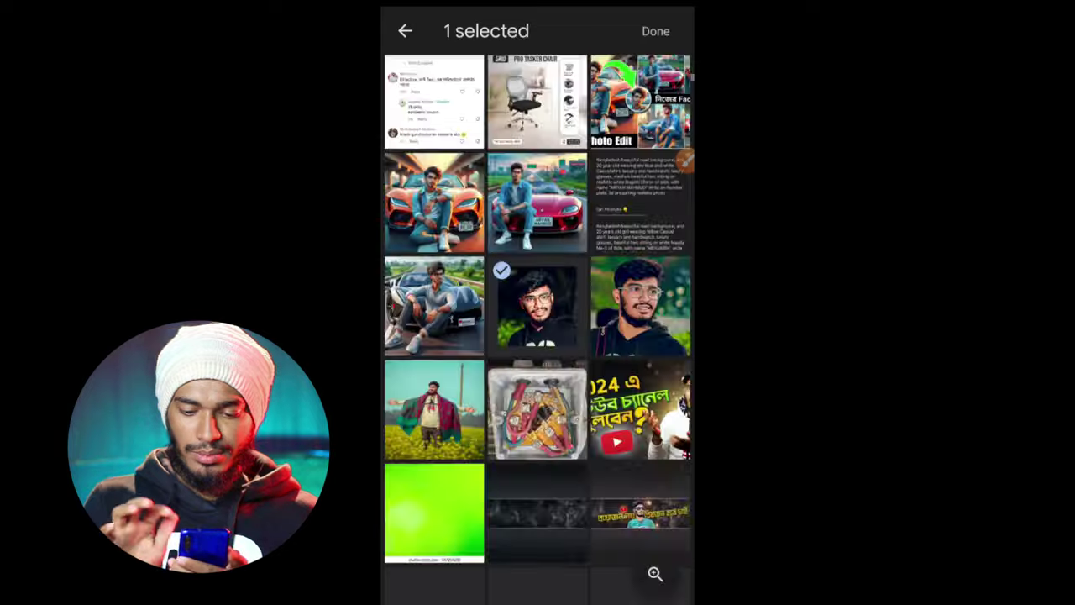
{"action": "left_click", "coordinate": [655, 30]}
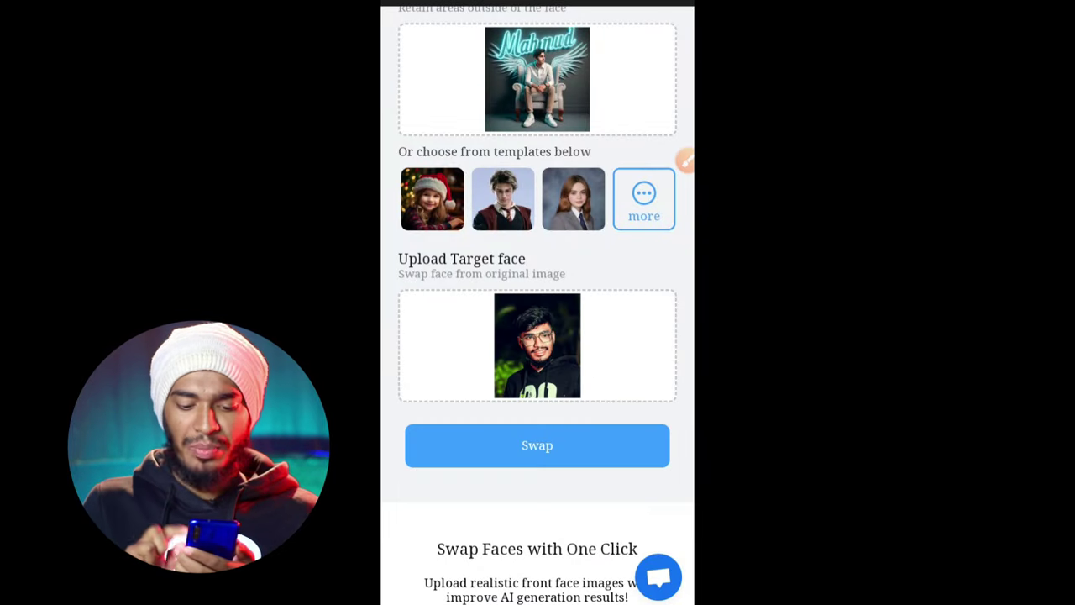
{"action": "left_click", "coordinate": [538, 446]}
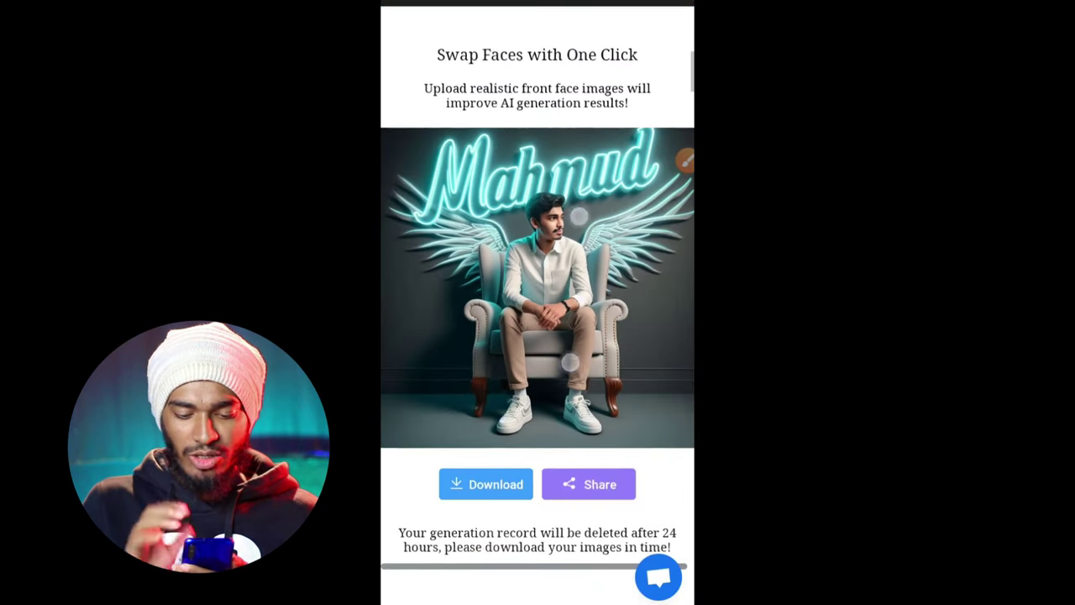
Download the teal winged Mahmud face-swap result and open the picker for a new original image.
{"action": "left_click", "coordinate": [486, 484]}
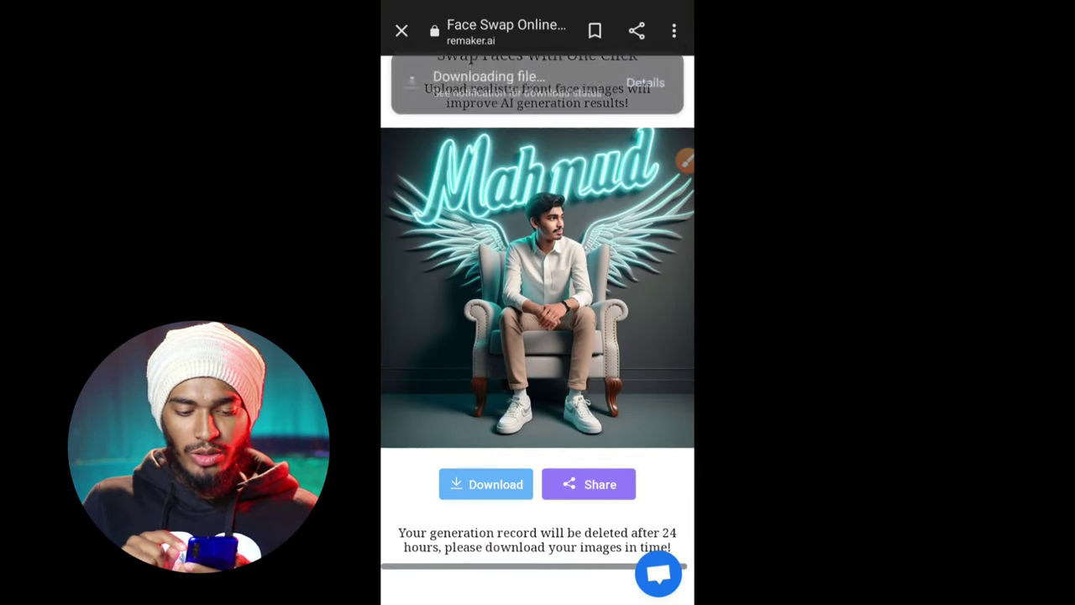
{"action": "scroll", "coordinate": [537, 336], "scroll_direction": "up", "scroll_amount": 10}
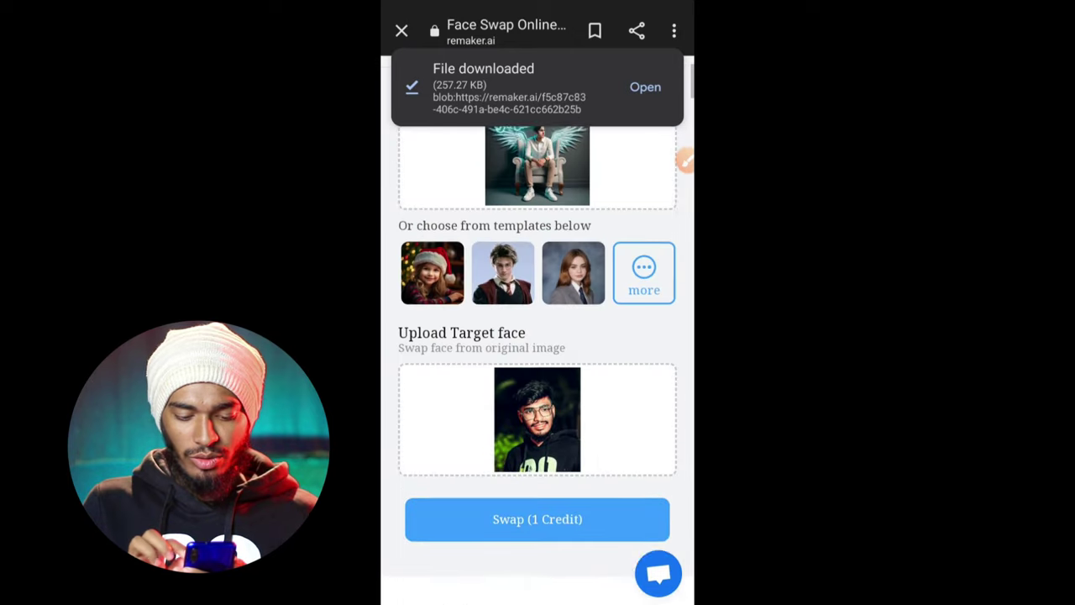
{"action": "left_click", "coordinate": [538, 302]}
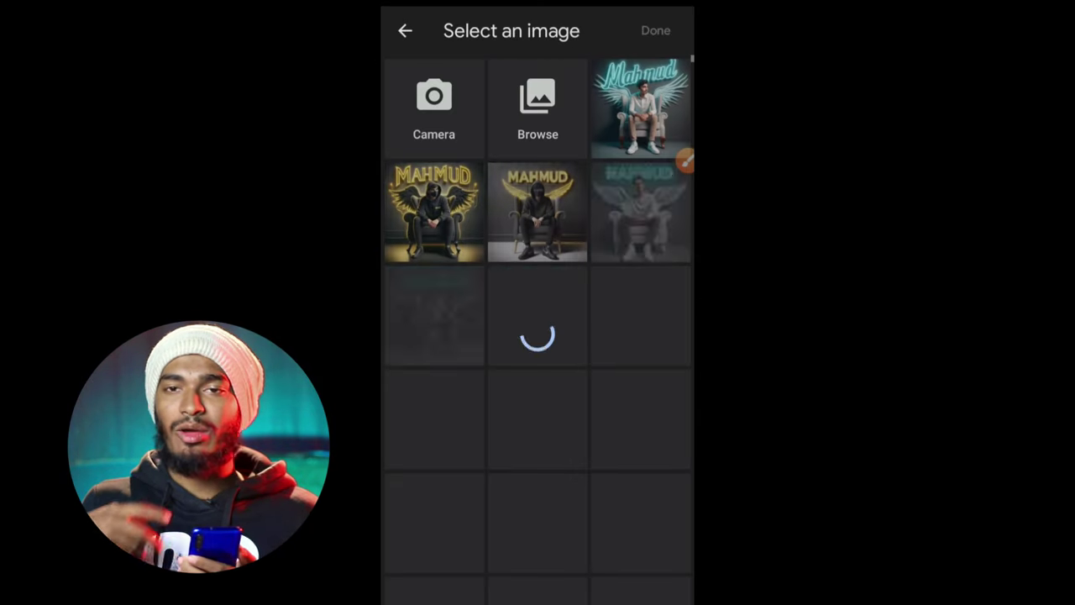
Face-swap the orange winged MAHMUD picture, check the result, then return to the home screen.
{"action": "left_click", "coordinate": [640, 315]}
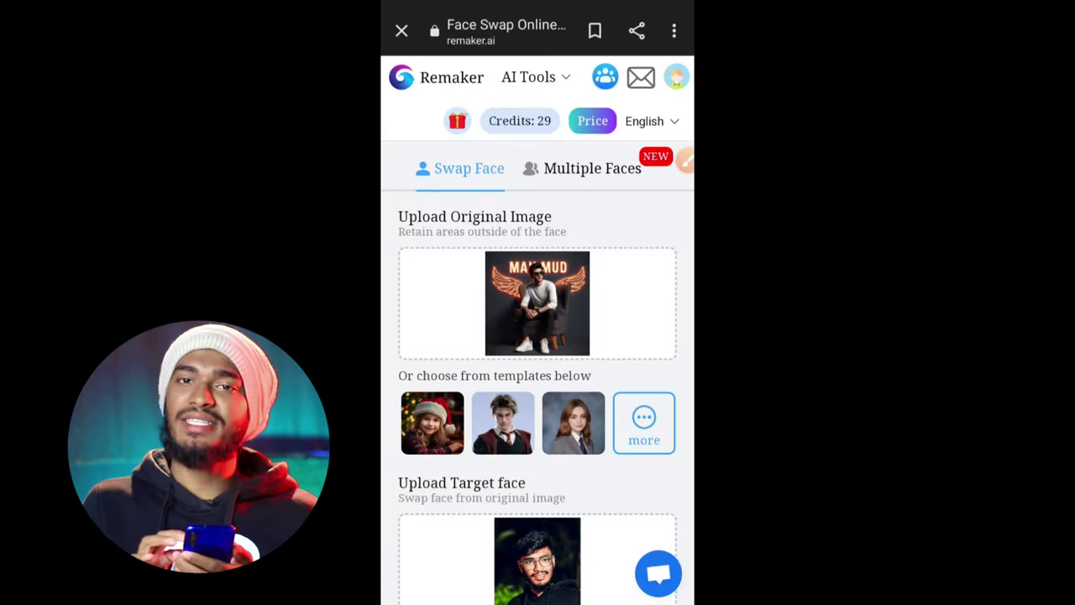
{"action": "scroll", "coordinate": [537, 336], "scroll_direction": "down", "scroll_amount": 5}
{"action": "left_click", "coordinate": [538, 257]}
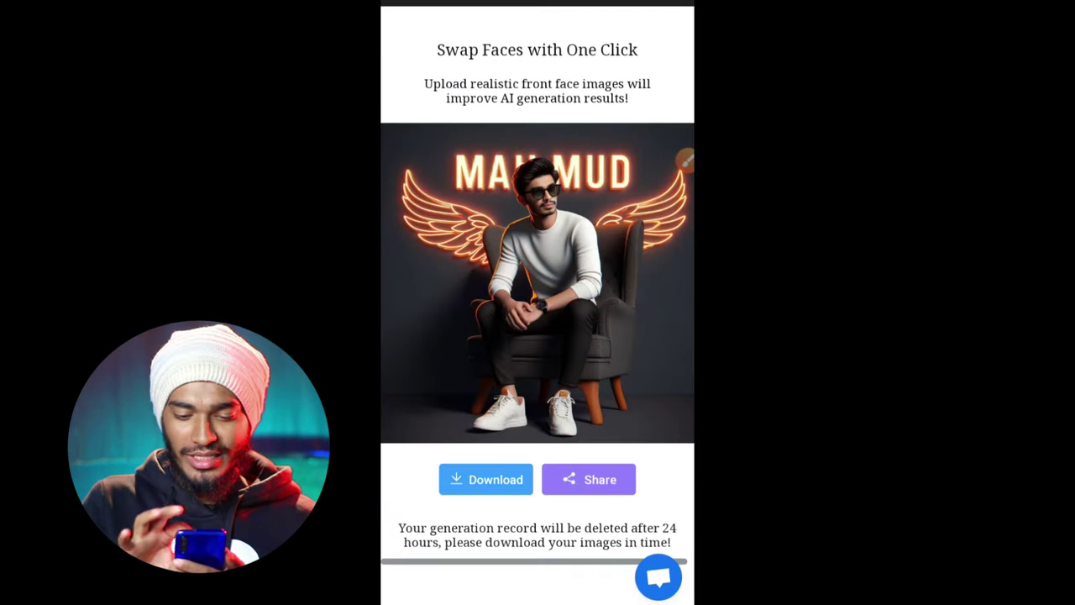
{"action": "scroll", "coordinate": [561, 283], "scroll_direction": "up", "scroll_amount": 5}
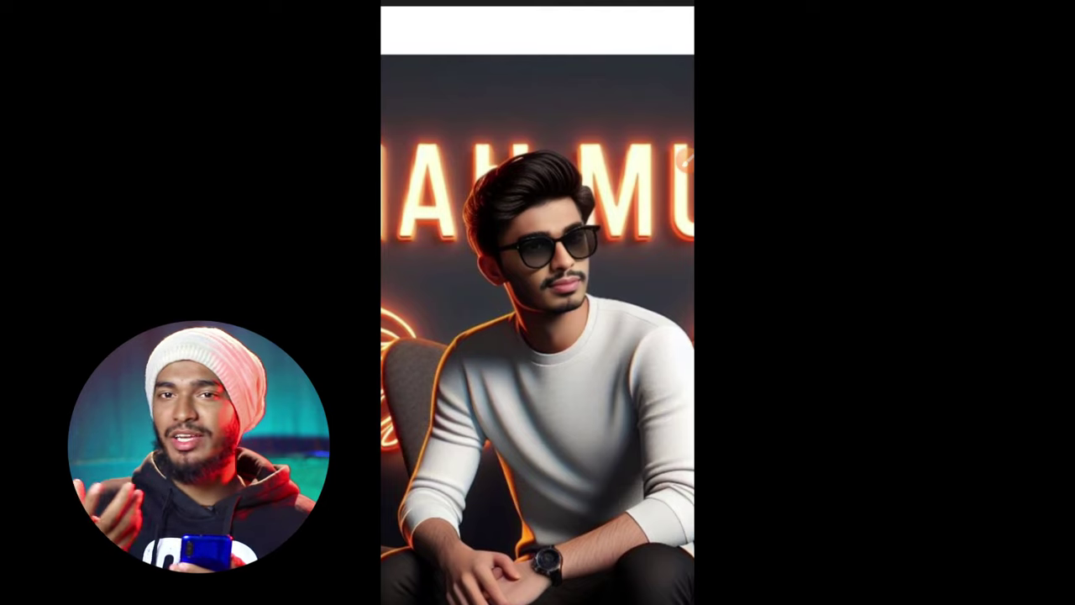
{"action": "scroll", "coordinate": [560, 307], "scroll_direction": "down", "scroll_amount": 5}
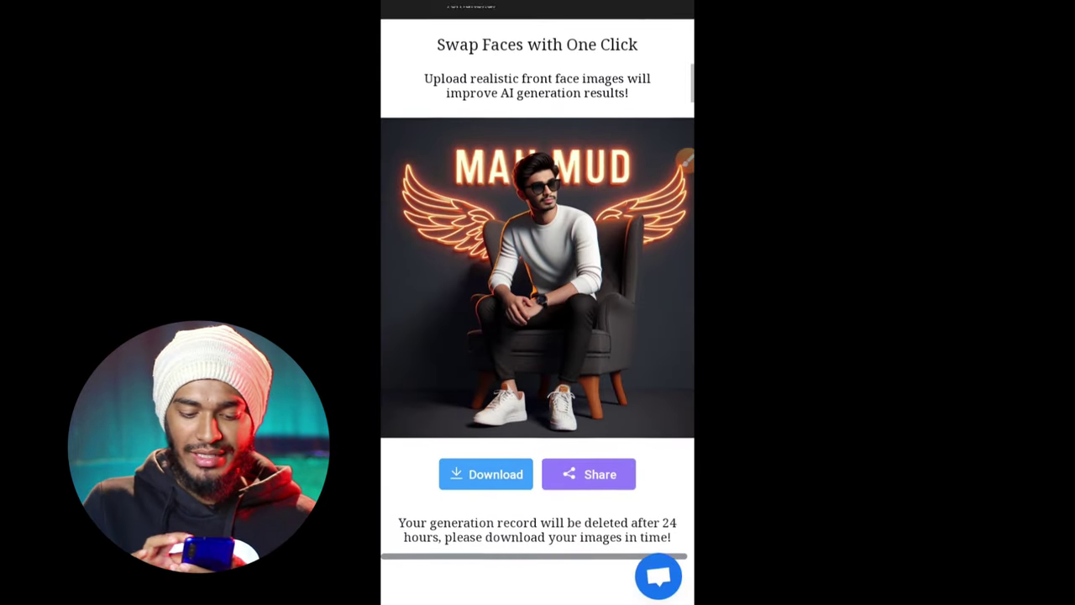
{"action": "left_click_drag", "start_coordinate": [537, 601], "coordinate": [537, 336]}
{"action": "left_click", "coordinate": [538, 445]}
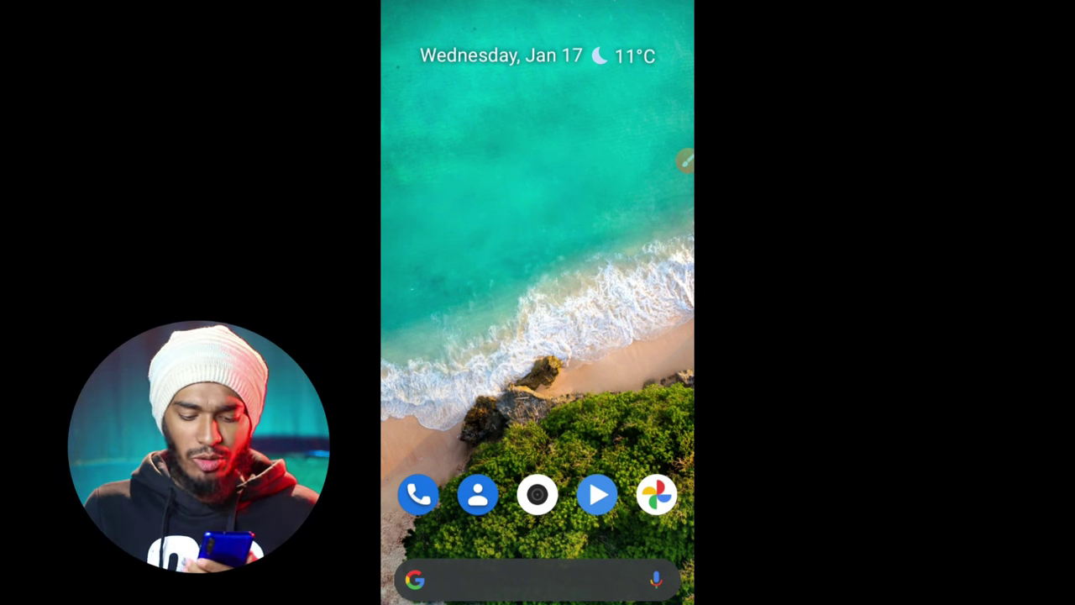
Reopen the Keep note from recent apps and screenshot its SHIRT and HOODIE prompts.
{"action": "left_click_drag", "start_coordinate": [537, 598], "coordinate": [538, 353]}
{"action": "left_click_drag", "start_coordinate": [470, 210], "coordinate": [655, 210]}
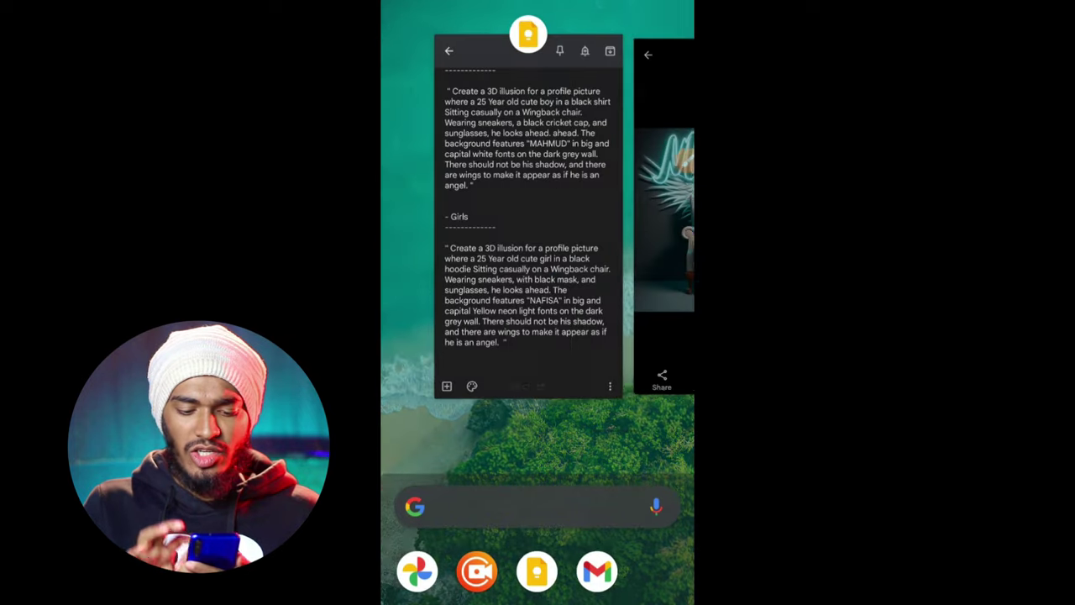
{"action": "left_click", "coordinate": [527, 210]}
{"action": "scroll", "coordinate": [599, 349], "scroll_direction": "up", "scroll_amount": 10}
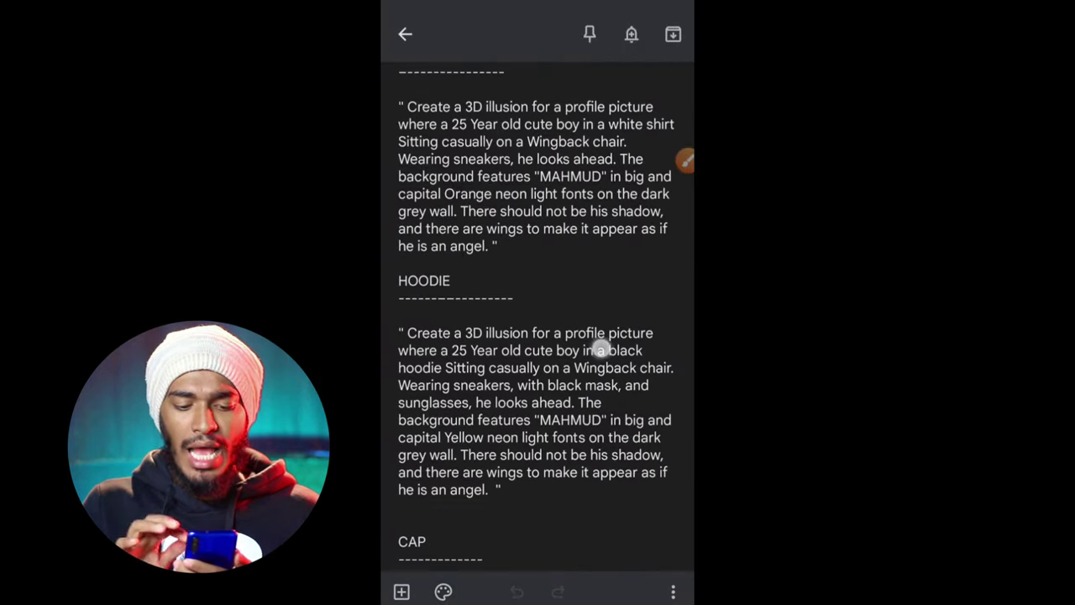
{"action": "scroll", "coordinate": [599, 349], "scroll_direction": "up", "scroll_amount": 2}
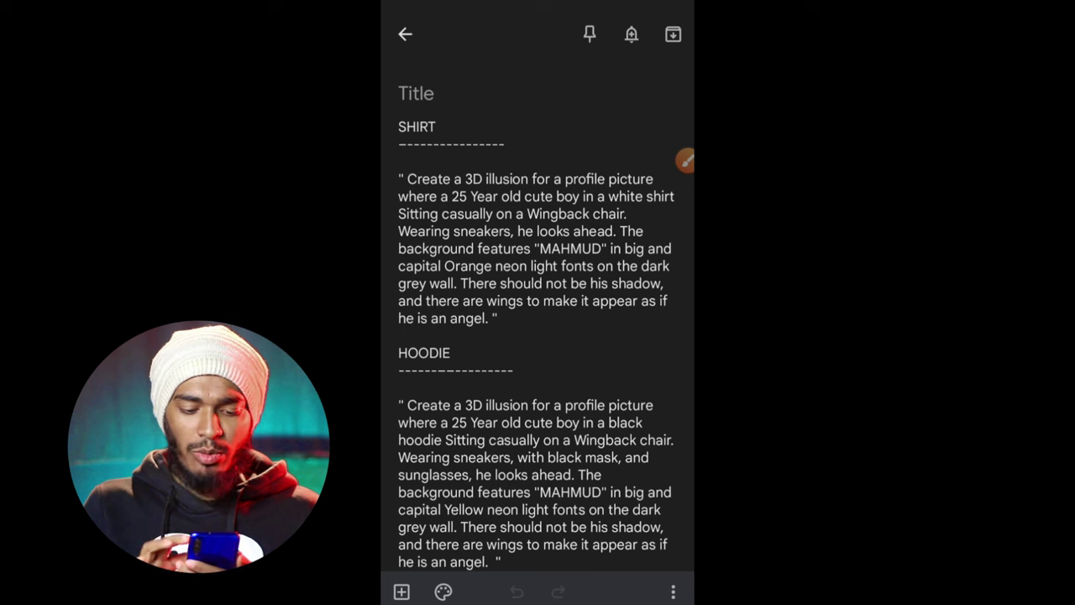
{"action": "scroll", "coordinate": [579, 363], "scroll_direction": "down", "scroll_amount": 1}
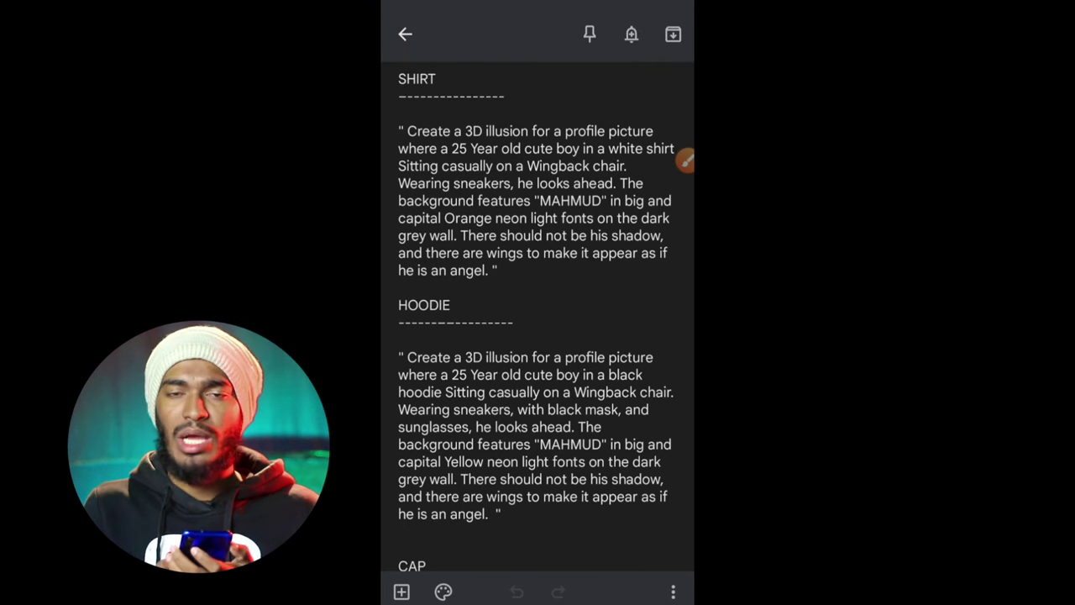
{"action": "key", "text": "Print"}
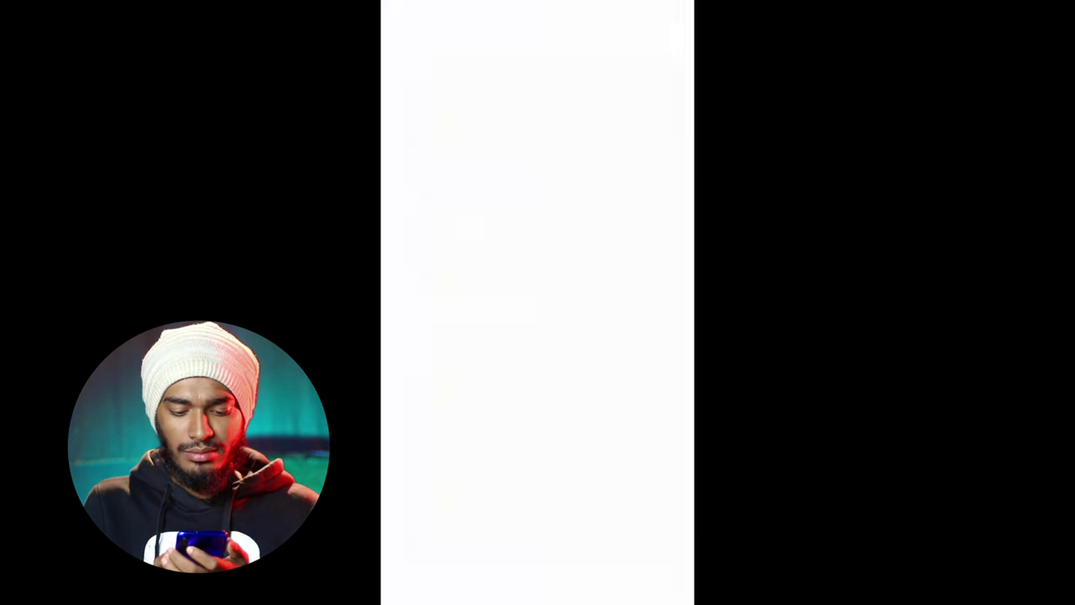
Return to the home screen and launch Google Photos.
{"action": "key", "text": "Home"}
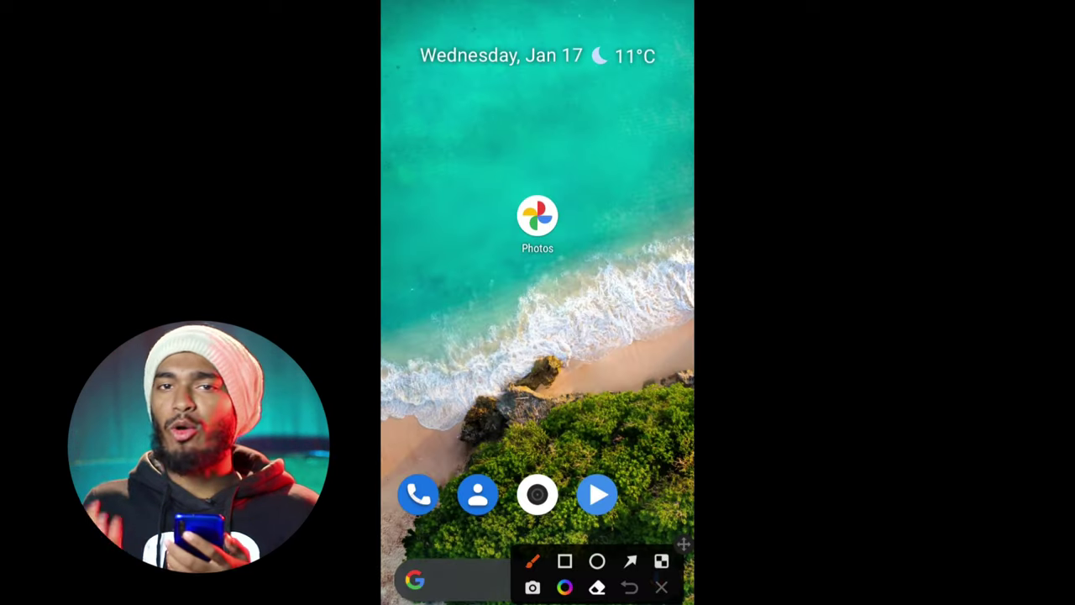
{"action": "mouse_move", "coordinate": [469, 255]}
{"action": "left_mouse_down"}
{"action": "mouse_move", "coordinate": [599, 184]}
{"action": "mouse_move", "coordinate": [626, 199]}
{"action": "mouse_move", "coordinate": [477, 220]}
{"action": "left_mouse_up"}
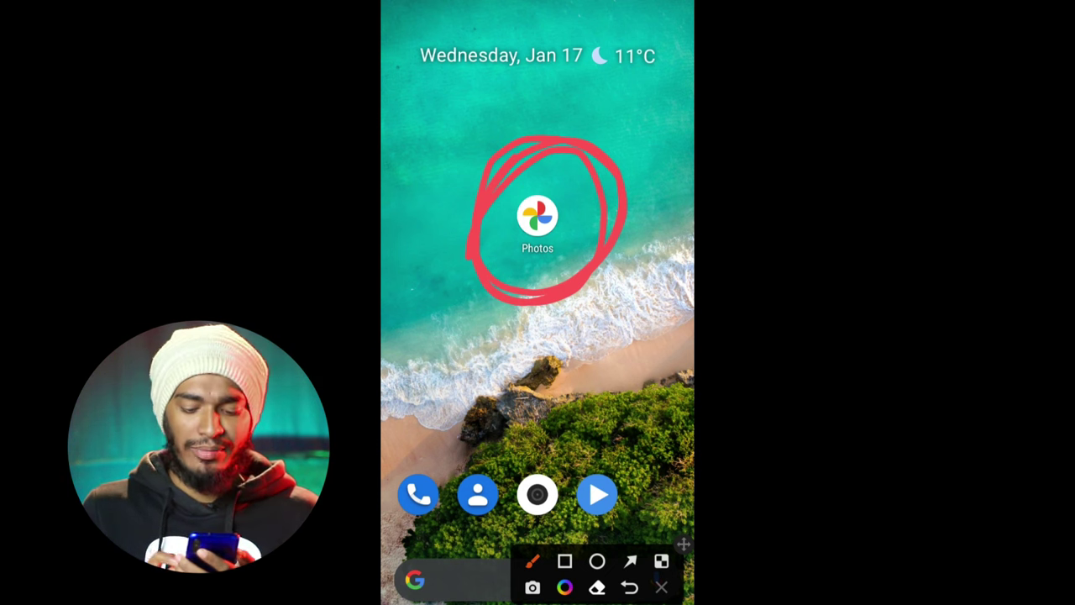
{"action": "left_click", "coordinate": [661, 587]}
{"action": "left_click", "coordinate": [538, 217]}
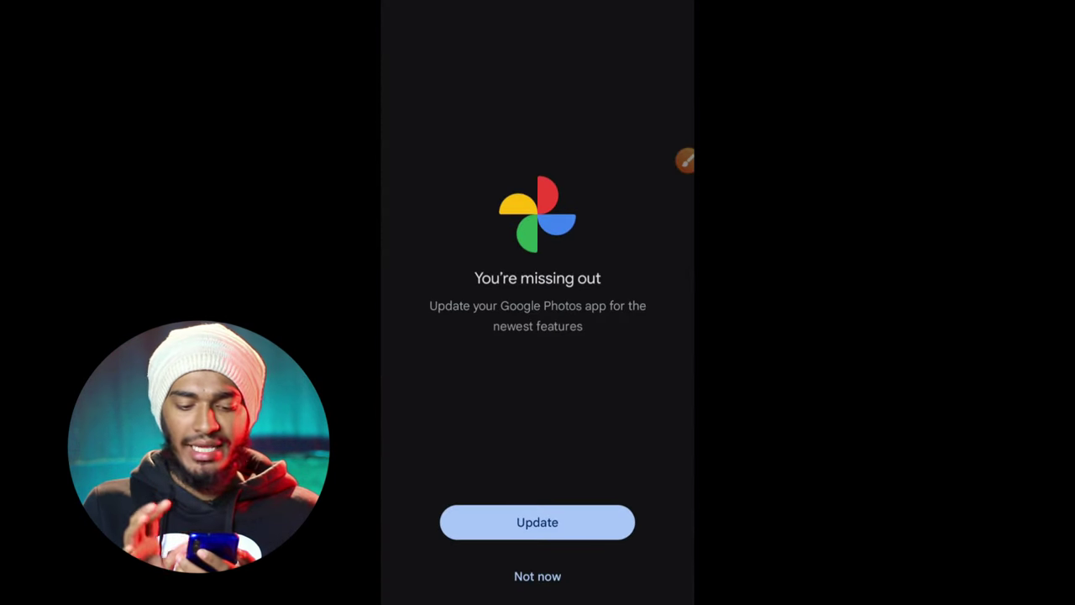
Dismiss the update prompt and open the prompt-note screenshot from the Library.
{"action": "key", "text": "Escape"}
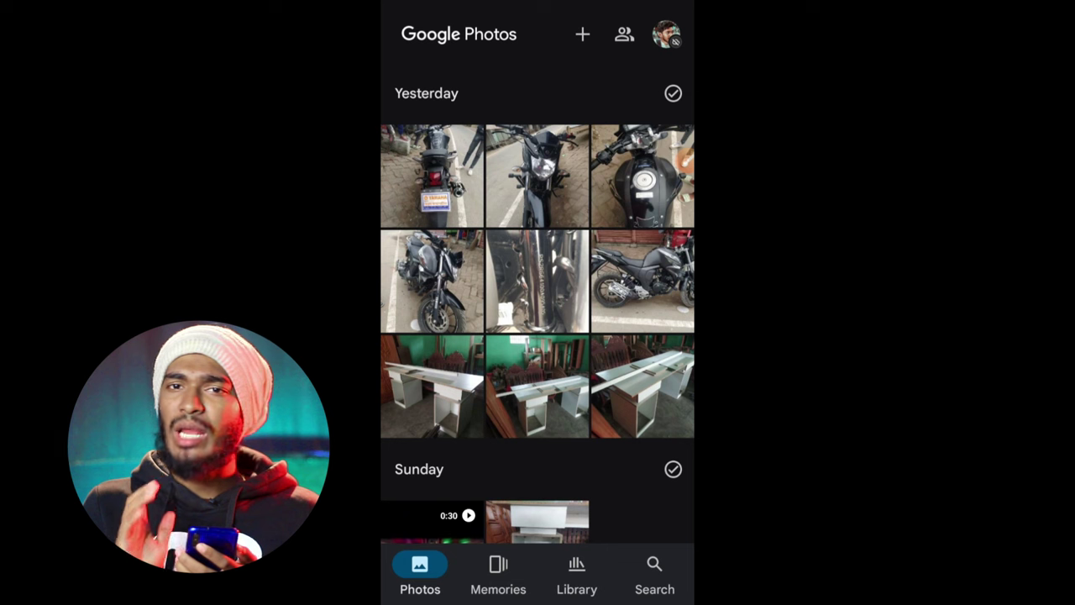
{"action": "left_click", "coordinate": [576, 575]}
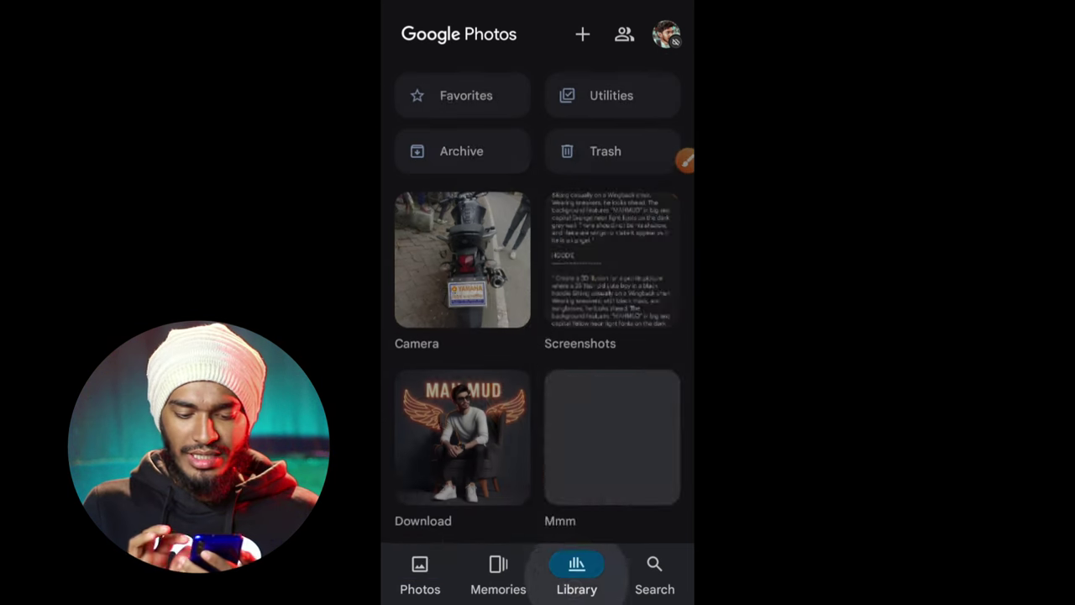
{"action": "left_click", "coordinate": [605, 257]}
Adjust the screenshot view to inspect the SHIRT and HOODIE prompt text.
{"action": "left_click", "coordinate": [686, 159]}
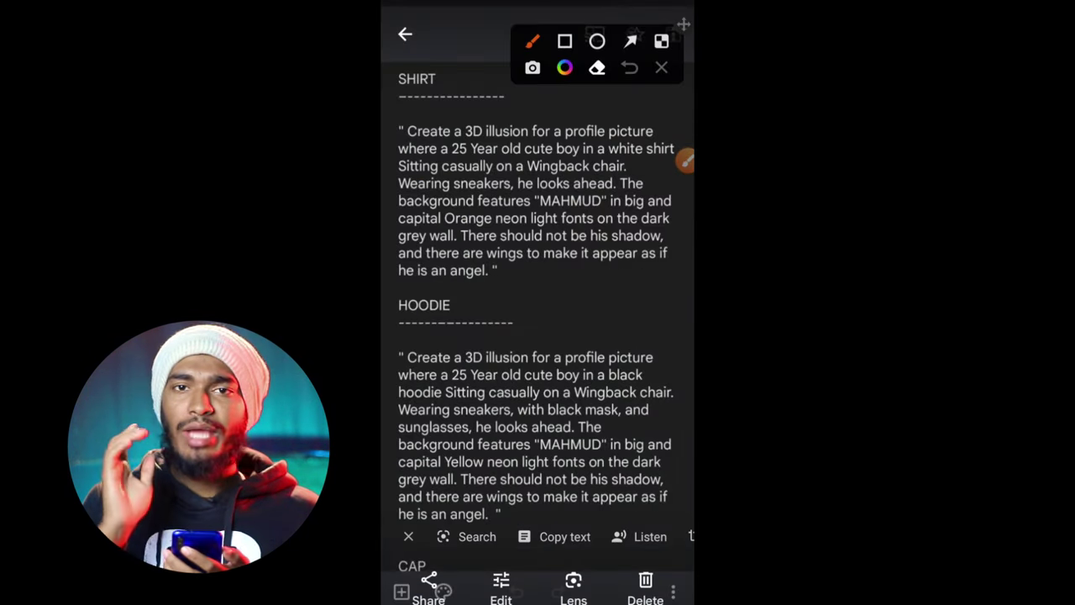
{"action": "mouse_move", "coordinate": [490, 382]}
{"action": "left_mouse_down"}
{"action": "mouse_move", "coordinate": [554, 559]}
{"action": "mouse_move", "coordinate": [428, 492]}
{"action": "left_mouse_up"}
{"action": "left_click_drag", "start_coordinate": [623, 534], "coordinate": [649, 582]}
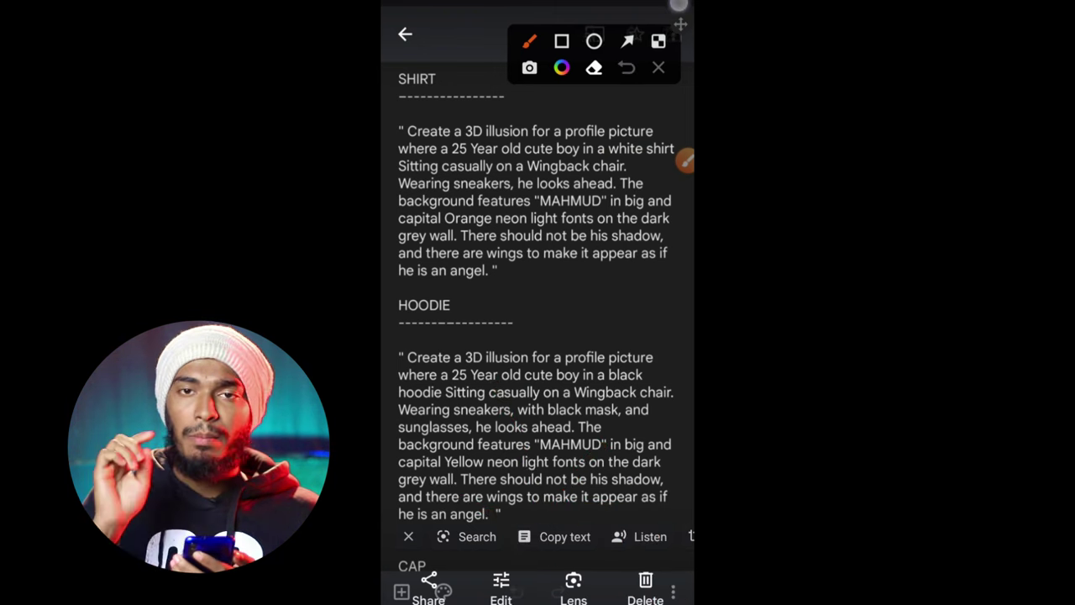
{"action": "left_click_drag", "start_coordinate": [474, 357], "coordinate": [556, 487]}
{"action": "left_click_drag", "start_coordinate": [445, 455], "coordinate": [550, 483]}
{"action": "left_click_drag", "start_coordinate": [554, 470], "coordinate": [644, 400]}
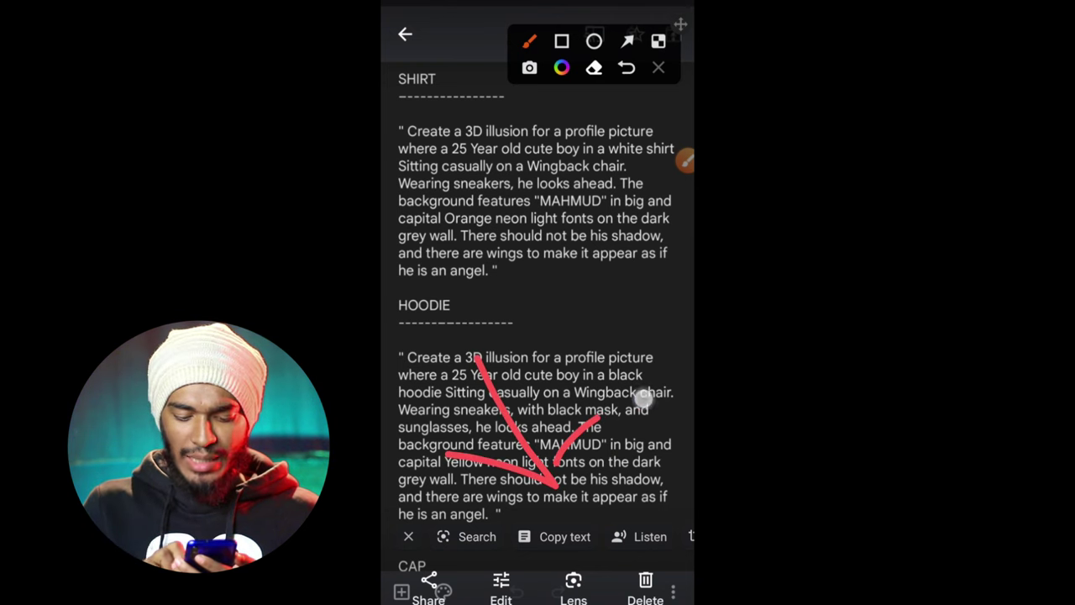
{"action": "mouse_move", "coordinate": [623, 498]}
{"action": "left_mouse_down"}
{"action": "mouse_move", "coordinate": [497, 541]}
{"action": "mouse_move", "coordinate": [634, 495]}
{"action": "left_mouse_up"}
{"action": "left_click_drag", "start_coordinate": [573, 579], "coordinate": [621, 531]}
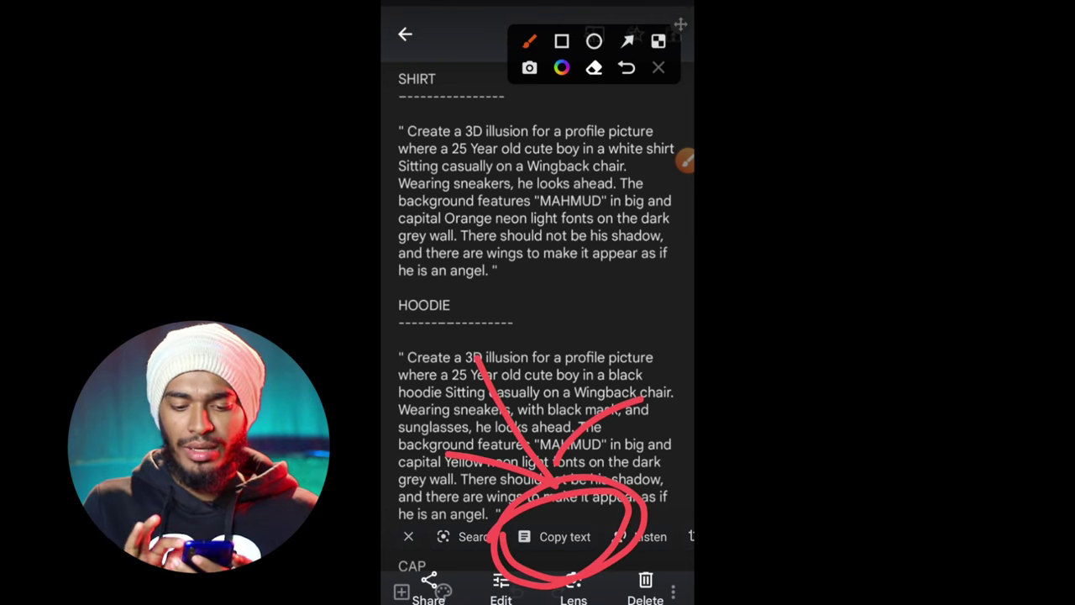
{"action": "left_click", "coordinate": [658, 67]}
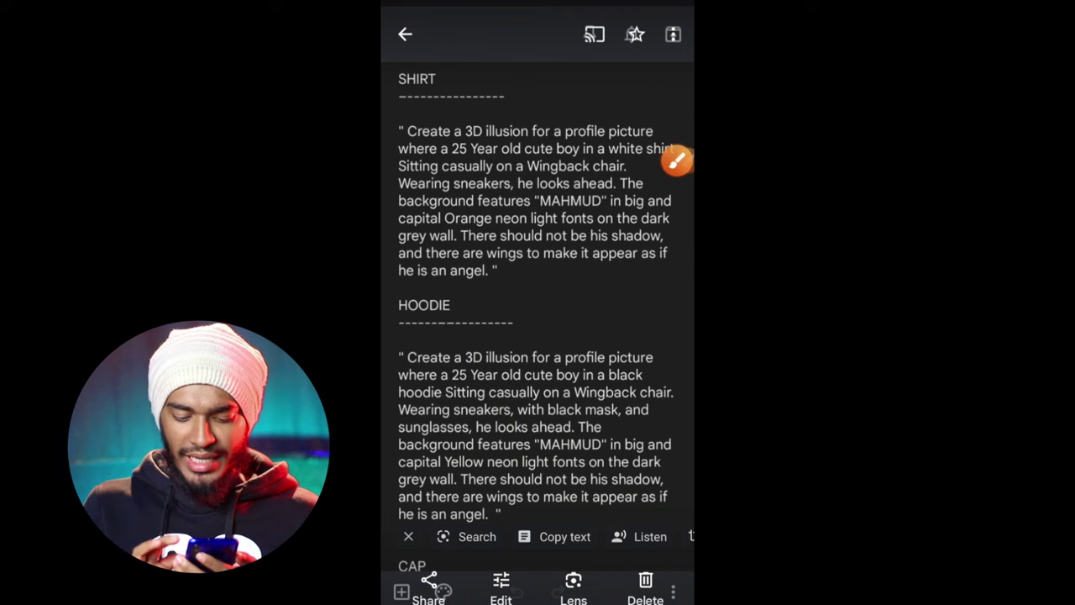
Select the whole white-shirt MAHMUD prompt in Google Lens and copy it to the clipboard.
{"action": "left_click", "coordinate": [574, 581]}
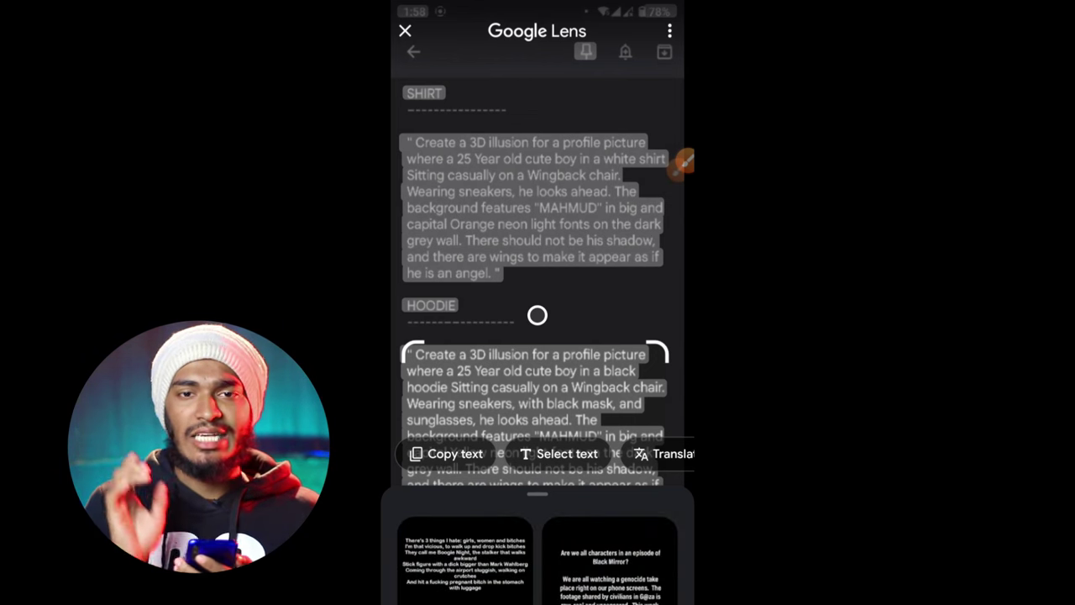
{"action": "left_click", "coordinate": [485, 192]}
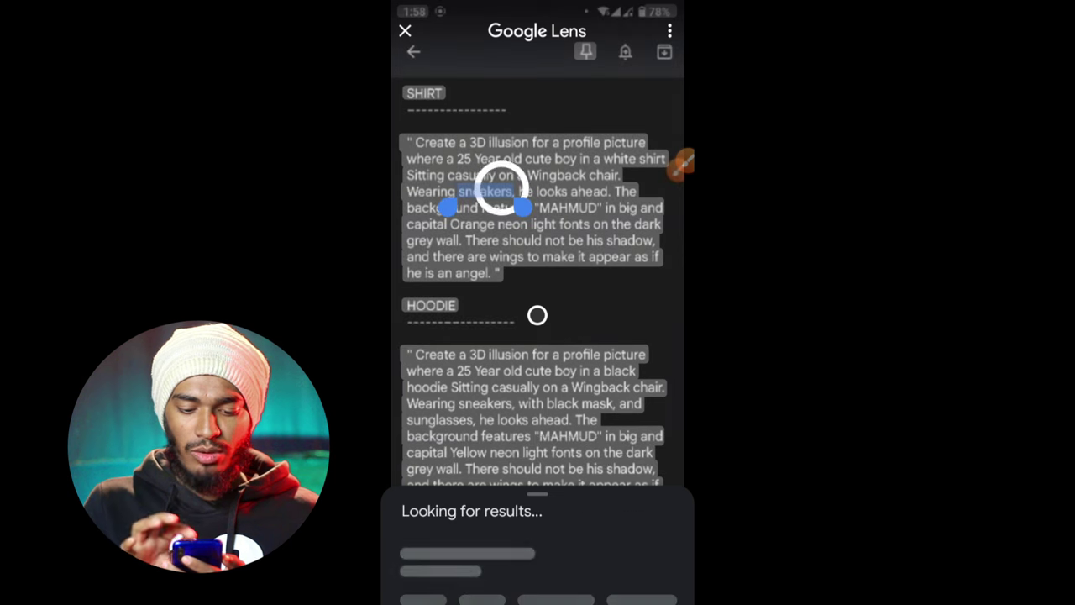
{"action": "left_click_drag", "start_coordinate": [445, 206], "coordinate": [393, 159]}
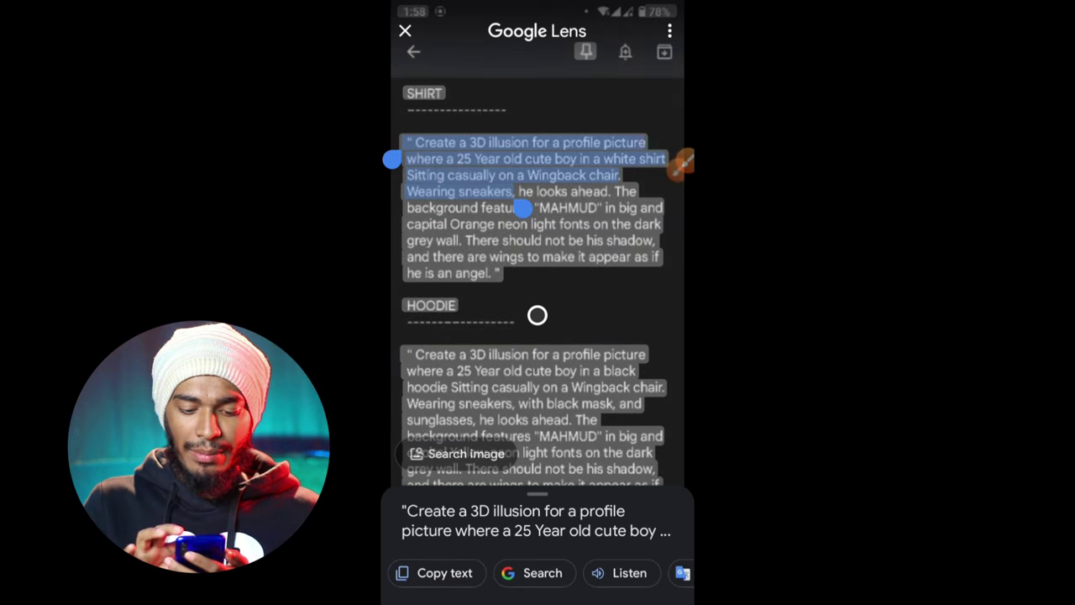
{"action": "mouse_move", "coordinate": [522, 209]}
{"action": "left_mouse_down"}
{"action": "mouse_move", "coordinate": [430, 288]}
{"action": "mouse_move", "coordinate": [509, 289]}
{"action": "left_mouse_up"}
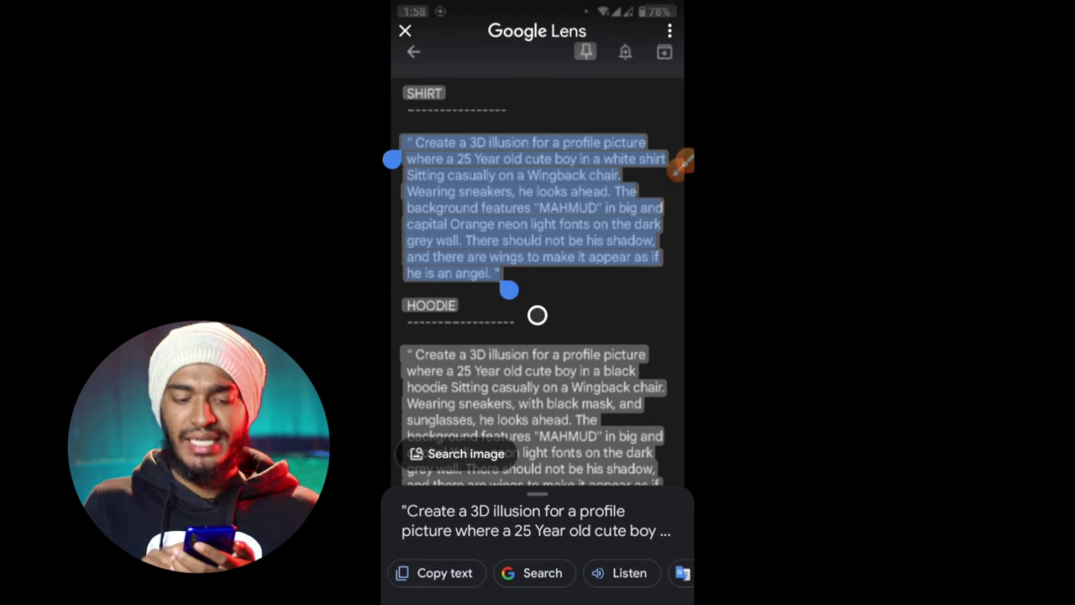
{"action": "left_click", "coordinate": [444, 572]}
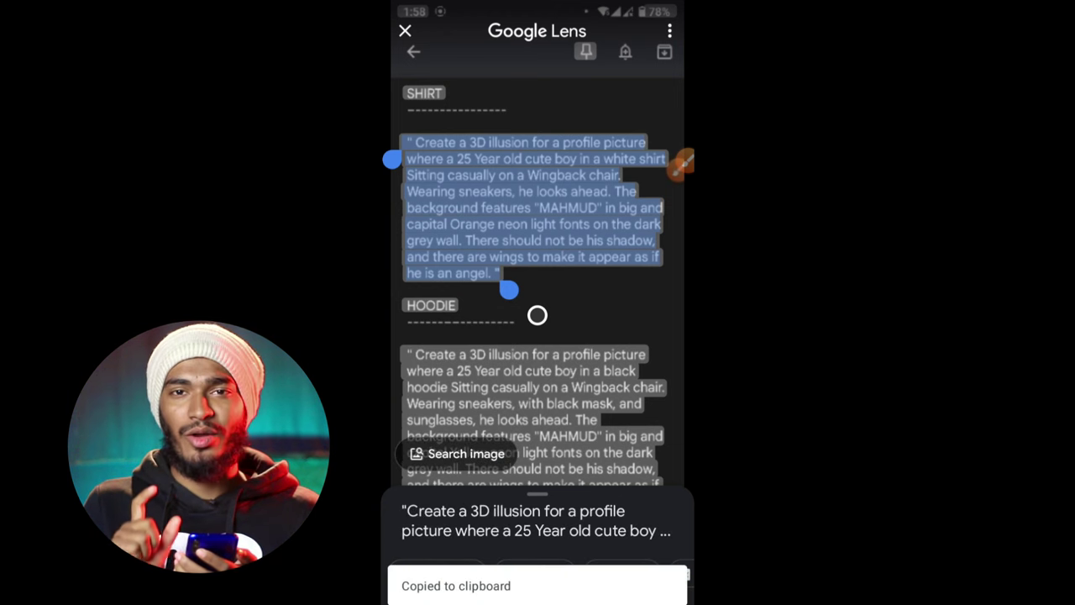